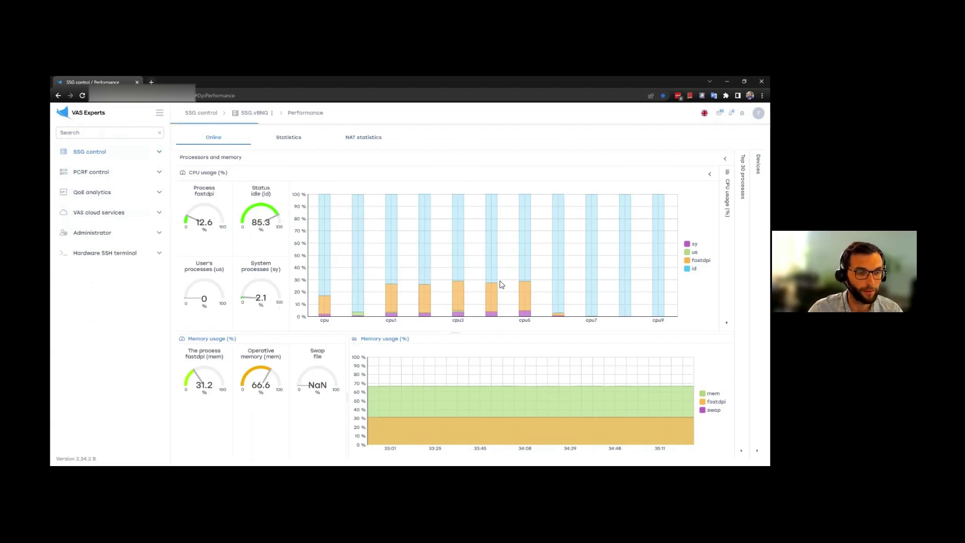
- View the SSG performance statistics and open the subscribers and services list
{"action": "left_click", "coordinate": [303, 144]}
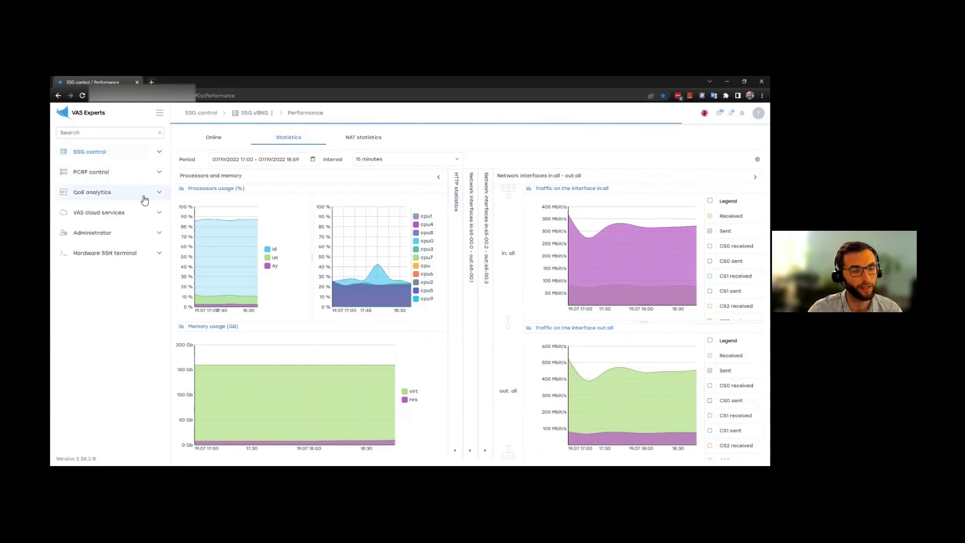
{"action": "left_click", "coordinate": [139, 160]}
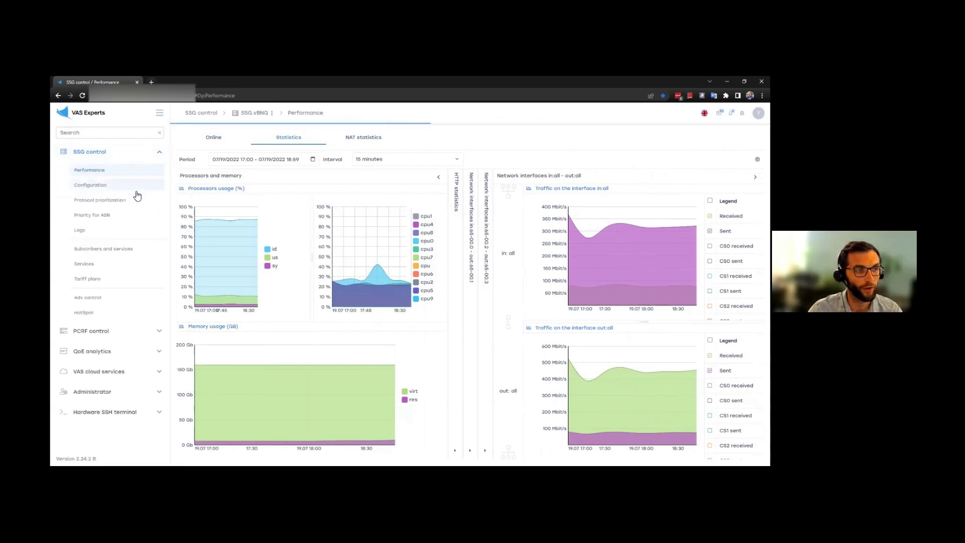
{"action": "left_click", "coordinate": [129, 248]}
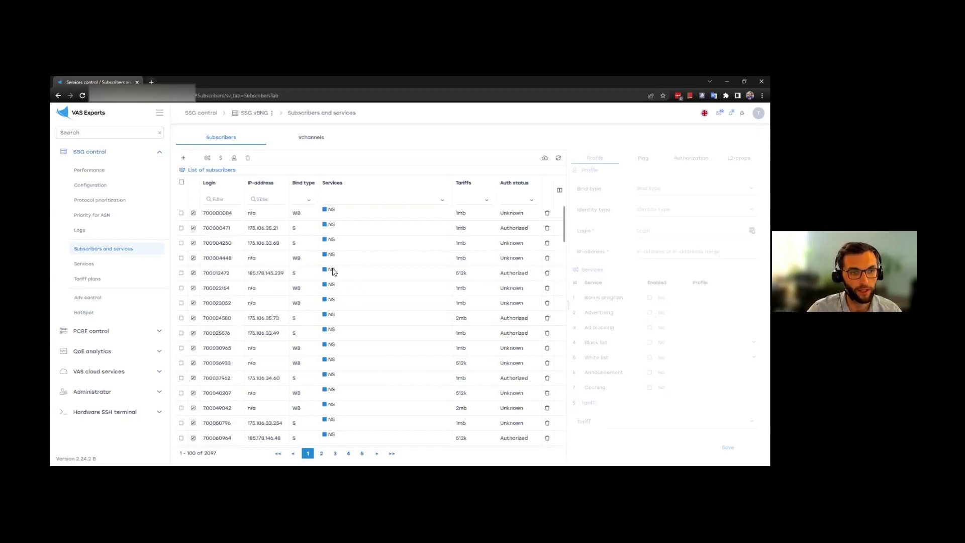
- Review the services and tariff in the profile of the third listed subscriber, leaving it without changes
{"action": "left_click", "coordinate": [197, 245]}
{"action": "scroll", "coordinate": [381, 263], "scroll_direction": "down", "scroll_amount": 3}
{"action": "scroll", "coordinate": [327, 271], "scroll_direction": "up", "scroll_amount": 1}
{"action": "scroll", "coordinate": [327, 271], "scroll_direction": "down", "scroll_amount": 1}
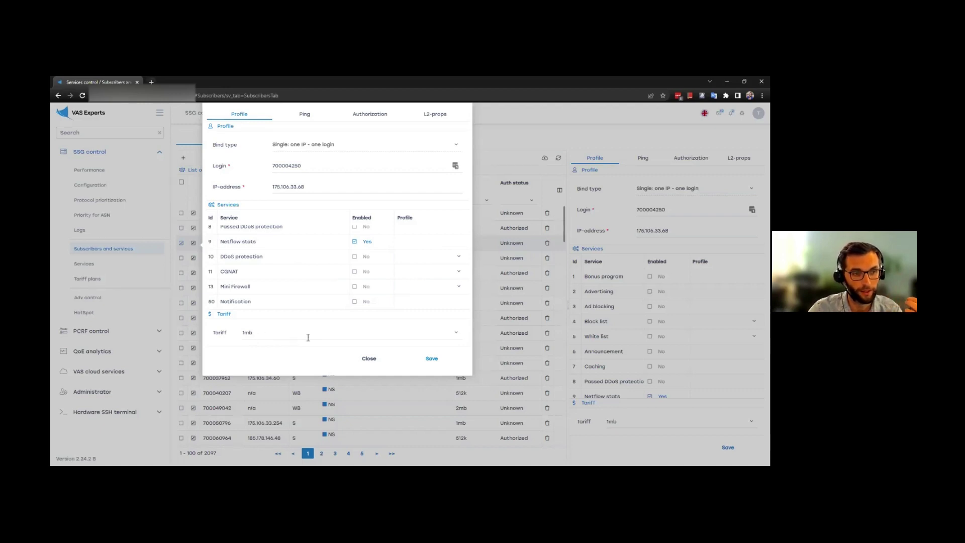
{"action": "left_click", "coordinate": [378, 359]}
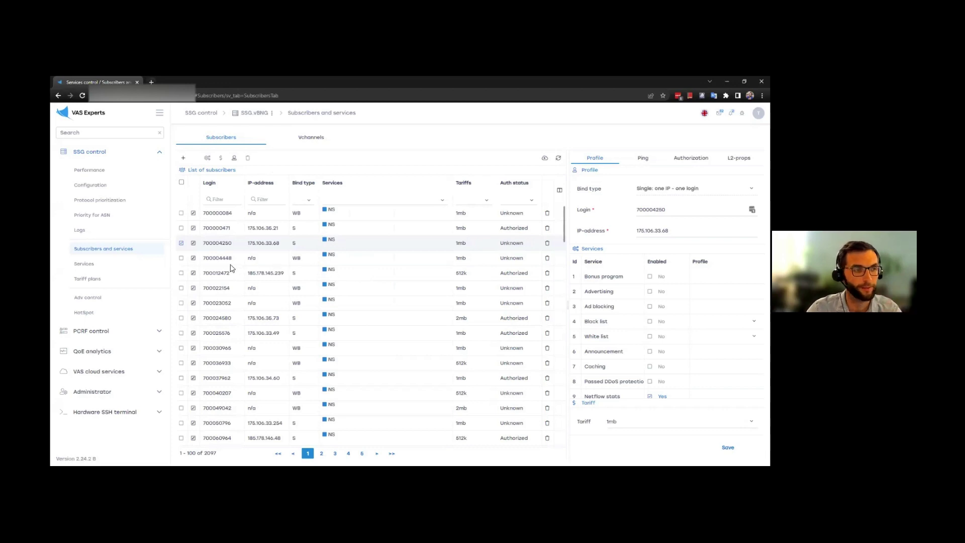
- Open the tariff plans, collapse the Subscribers section and widen the Tariffs list
{"action": "left_click", "coordinate": [142, 279]}
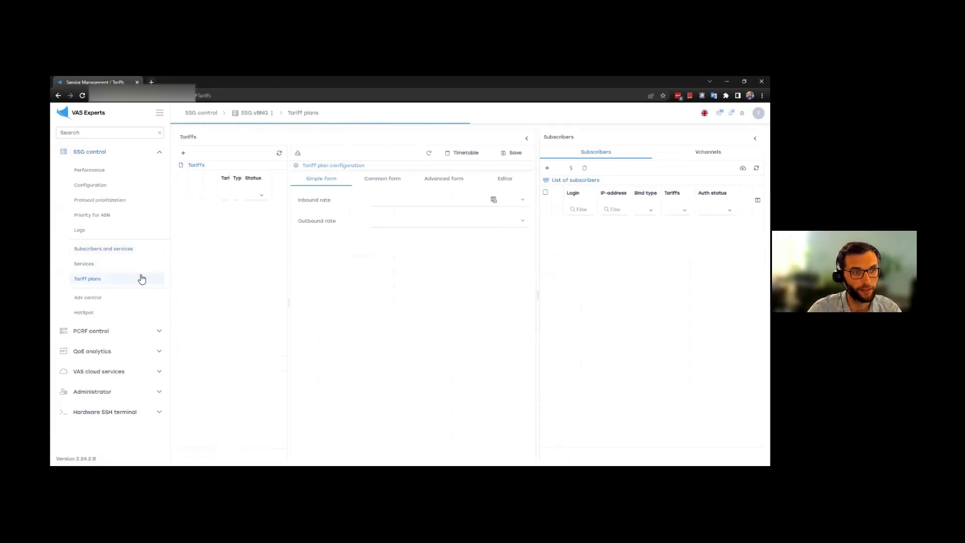
{"action": "left_click", "coordinate": [553, 139]}
{"action": "left_click_drag", "start_coordinate": [288, 298], "coordinate": [378, 297]}
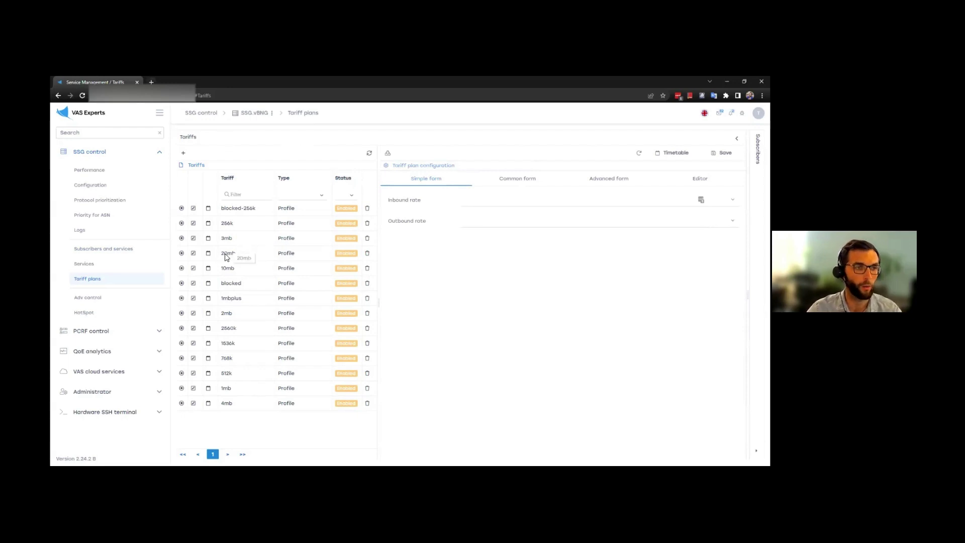
- Add a schedule entry to the 20mb tariff from 00:00 to 18:00 on all days, applying tariff 20mb
{"action": "left_click", "coordinate": [208, 254]}
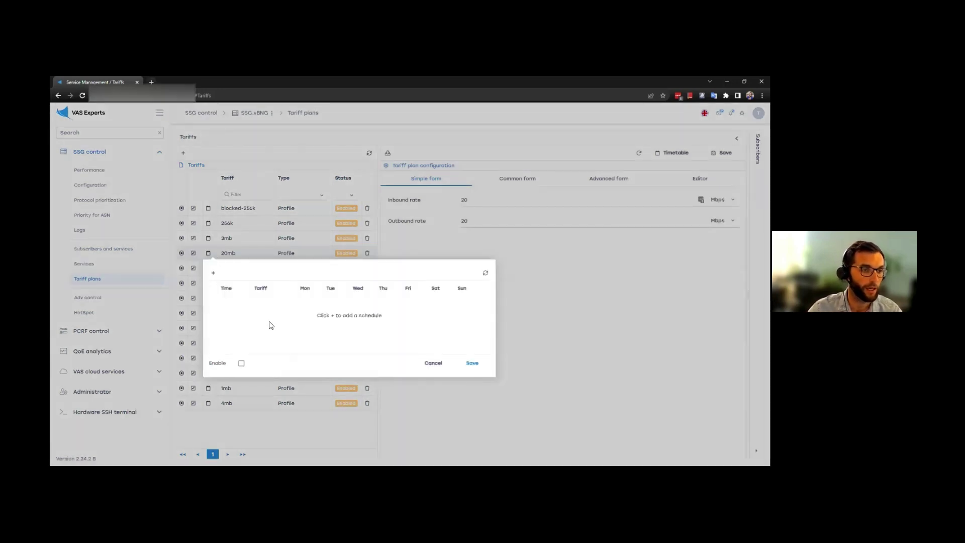
{"action": "left_click", "coordinate": [213, 273]}
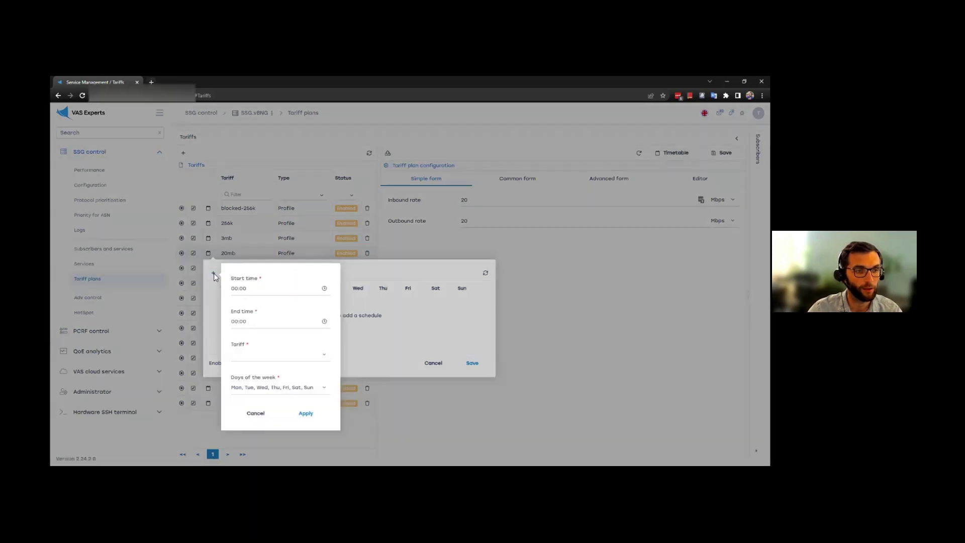
{"action": "left_click", "coordinate": [290, 289]}
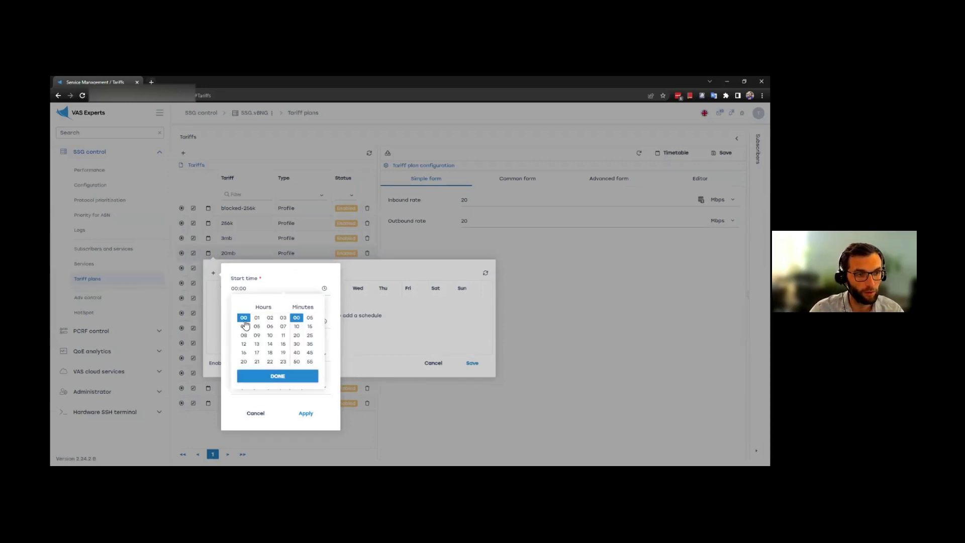
{"action": "left_click", "coordinate": [290, 294]}
{"action": "left_click", "coordinate": [281, 326]}
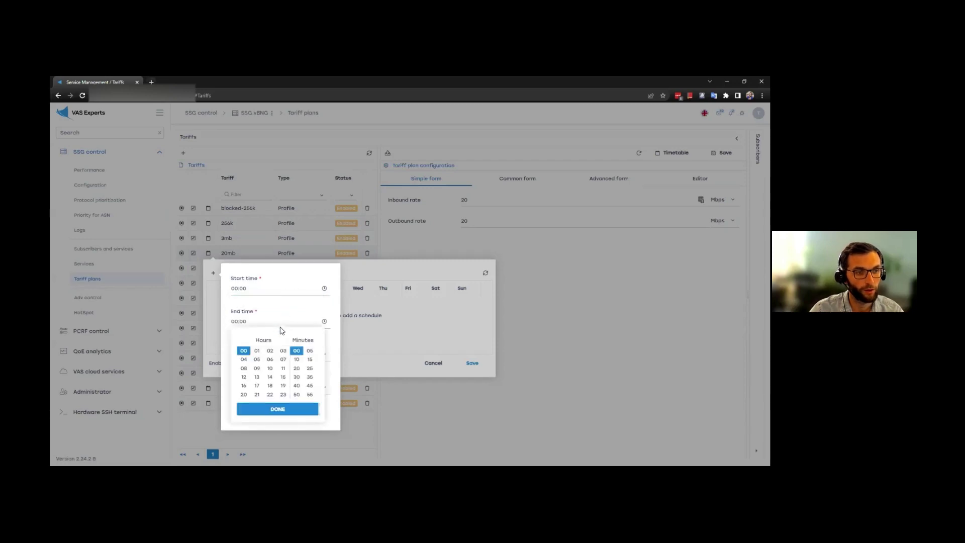
{"action": "left_click", "coordinate": [272, 386]}
{"action": "left_click", "coordinate": [273, 407]}
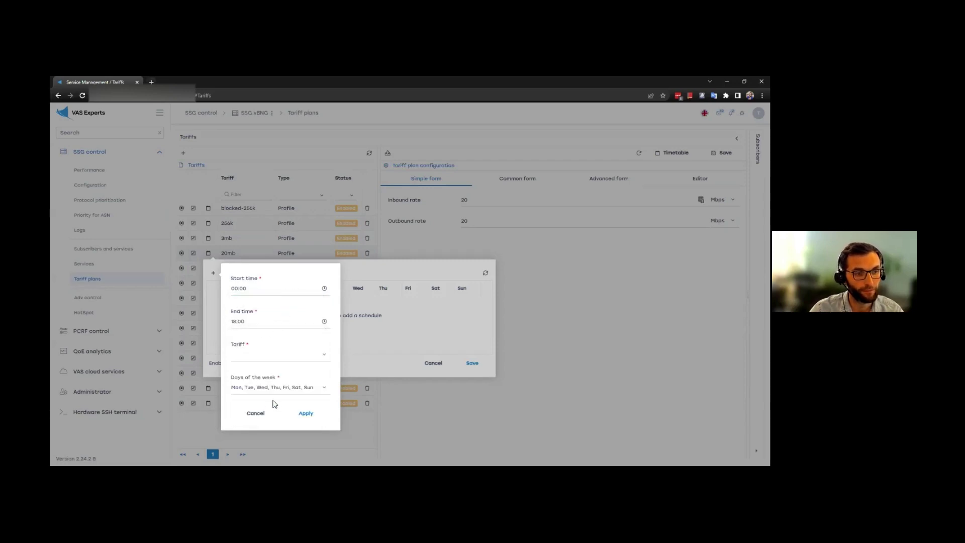
{"action": "left_click", "coordinate": [282, 357]}
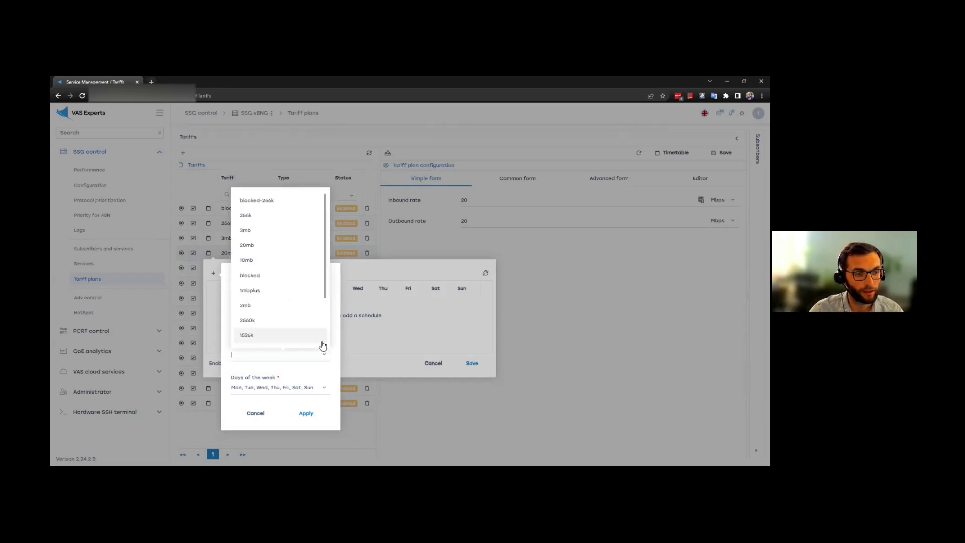
{"action": "left_click", "coordinate": [278, 248]}
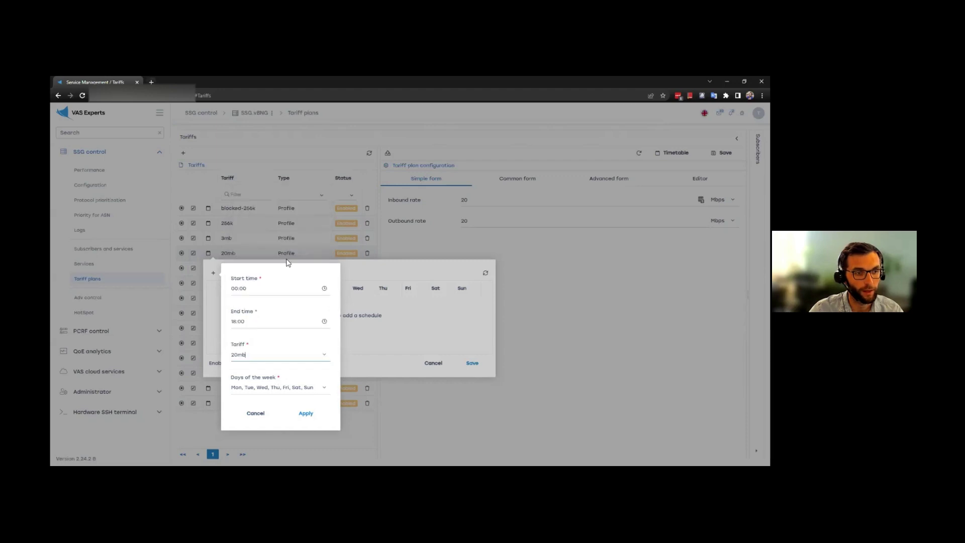
{"action": "left_click", "coordinate": [306, 414]}
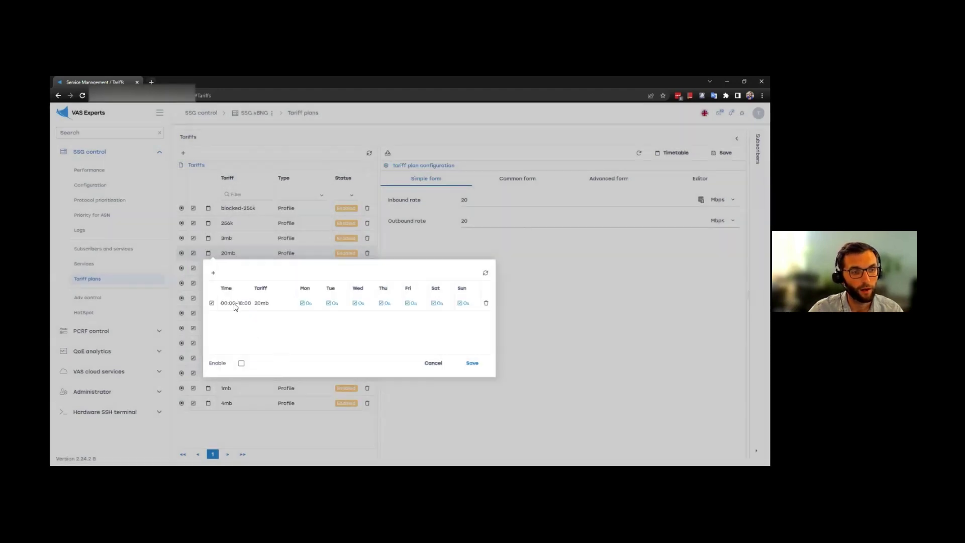
- Try to add a second schedule entry from 18:00 to 00:00 on all days, applying tariff 10mb
{"action": "left_click", "coordinate": [213, 272]}
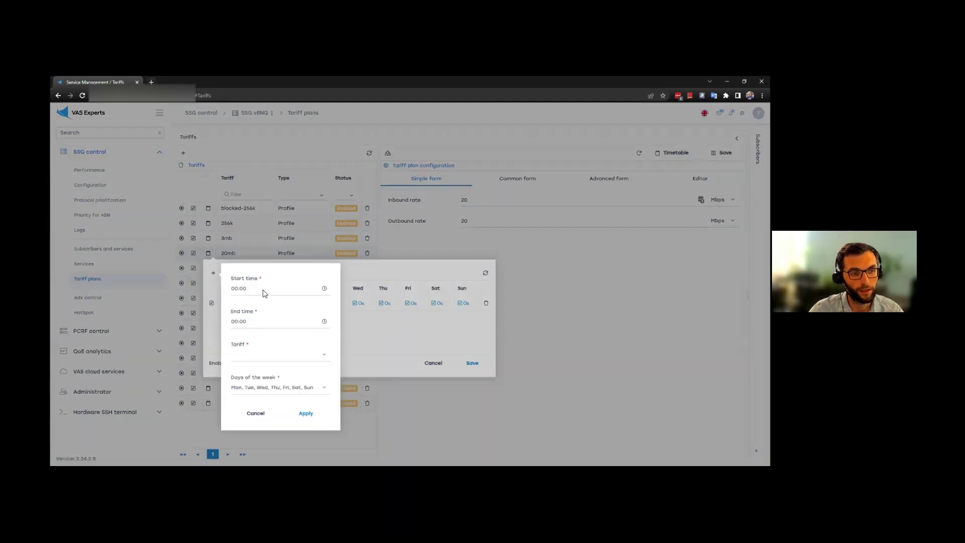
{"action": "left_click", "coordinate": [263, 290]}
{"action": "left_click", "coordinate": [270, 353]}
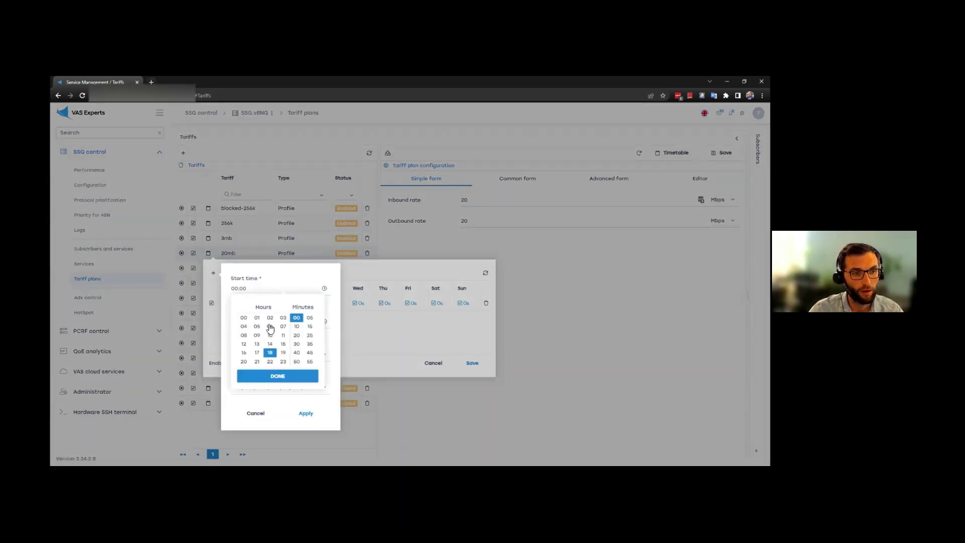
{"action": "left_click", "coordinate": [279, 377]}
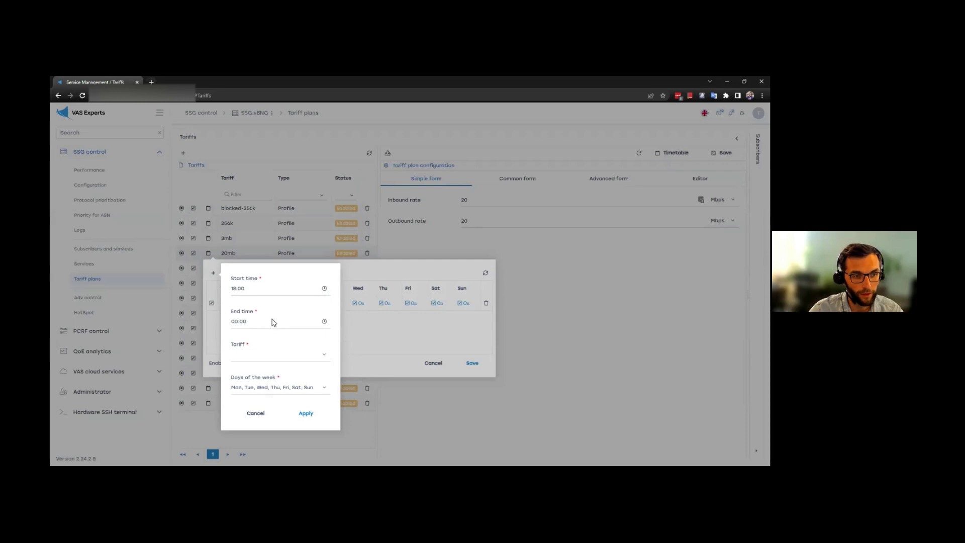
{"action": "left_click", "coordinate": [274, 322]}
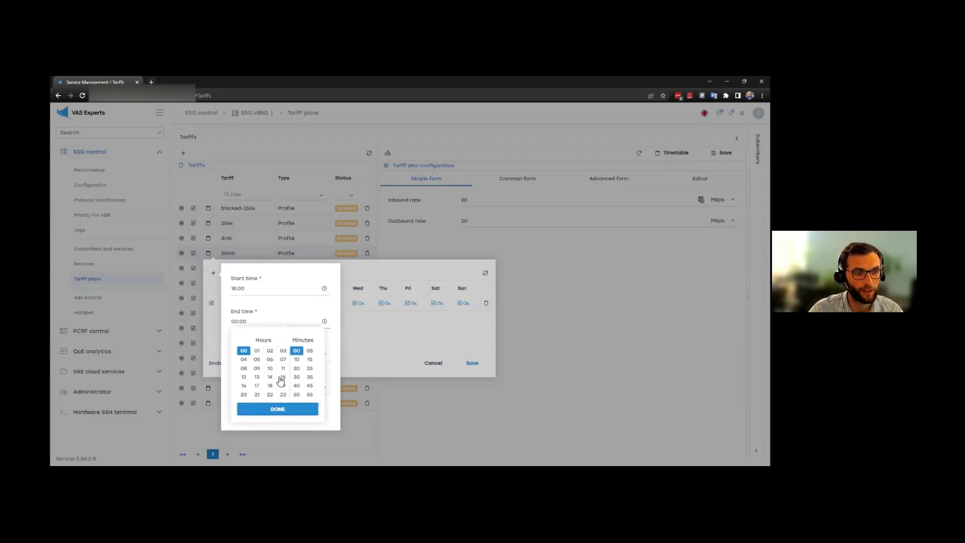
{"action": "left_click", "coordinate": [288, 407]}
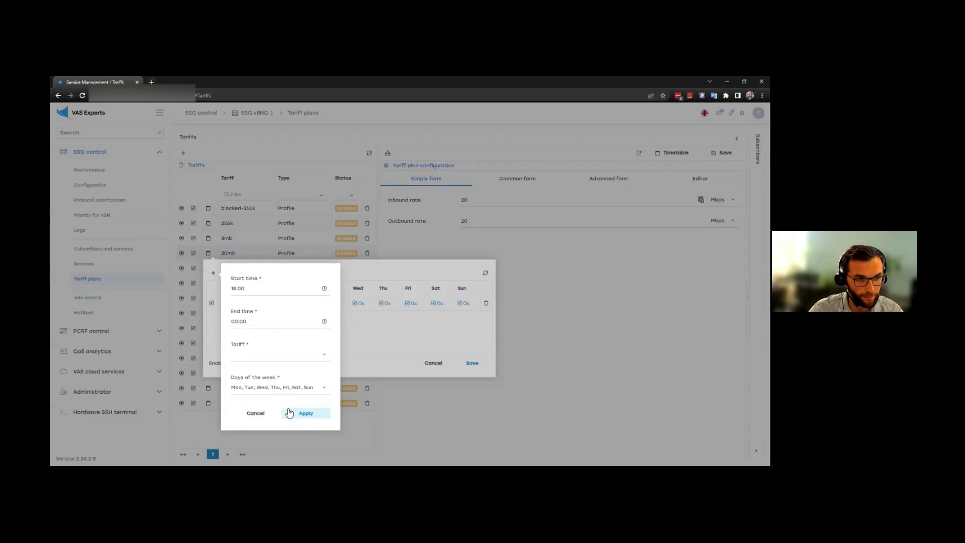
{"action": "left_click", "coordinate": [282, 359]}
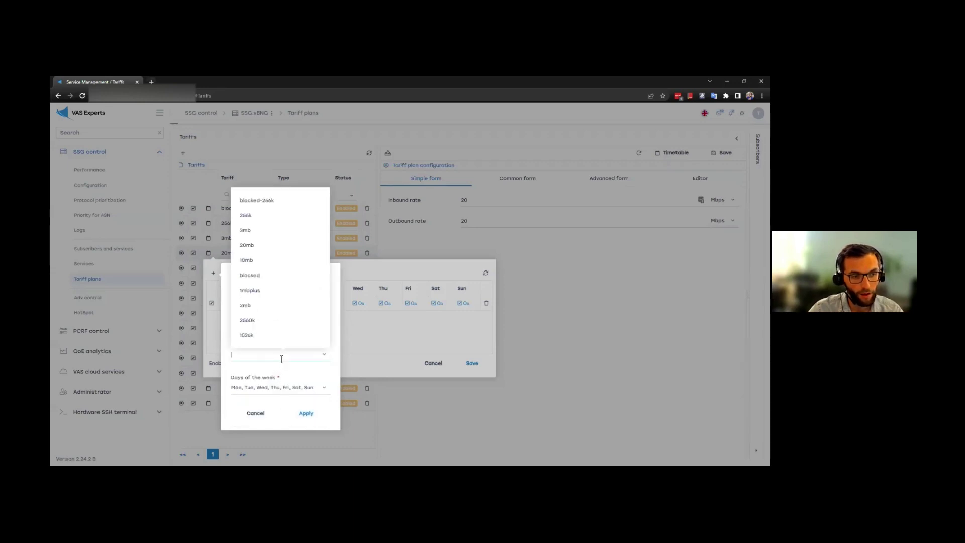
{"action": "left_click", "coordinate": [263, 260]}
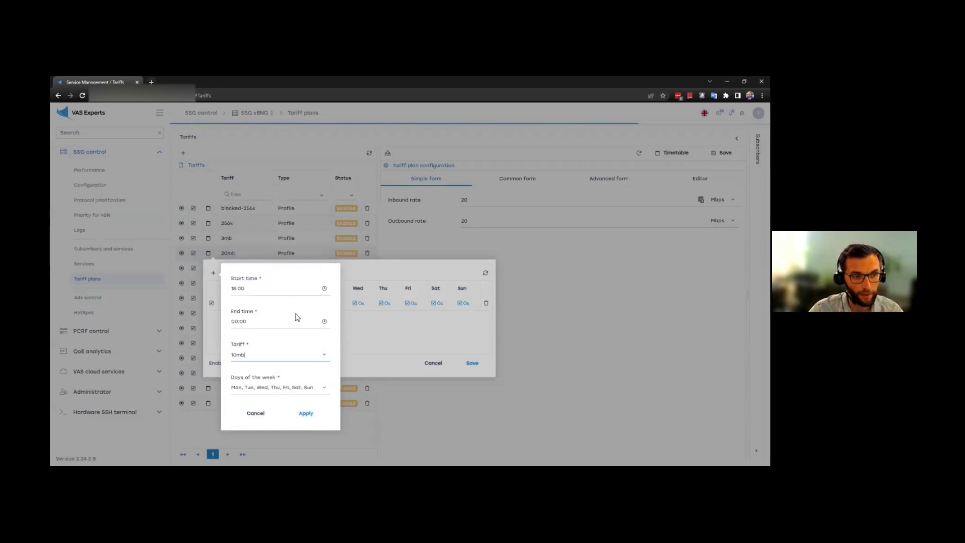
{"action": "left_click", "coordinate": [308, 413]}
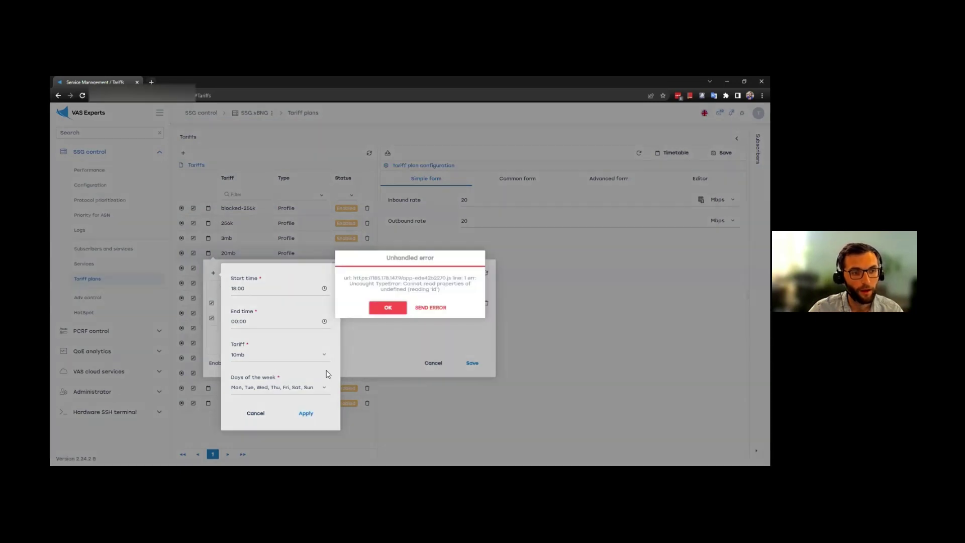
{"action": "left_click", "coordinate": [397, 310]}
{"action": "left_click", "coordinate": [301, 414]}
{"action": "left_click", "coordinate": [395, 309]}
{"action": "left_click", "coordinate": [257, 413]}
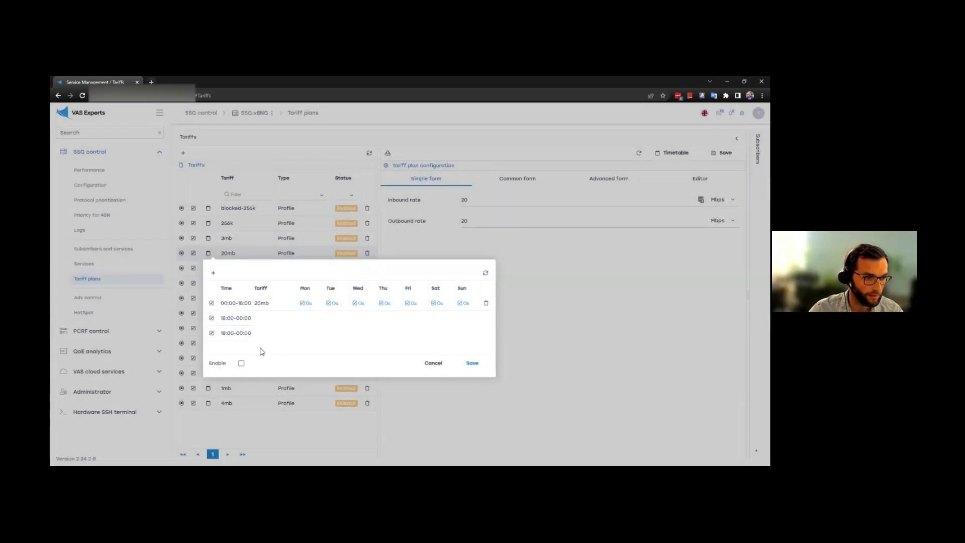
- Try to edit the first 18:00–00:00 schedule entry, and send the error report with the DPI message, DPI statistics and UI logs
{"action": "left_click", "coordinate": [211, 319]}
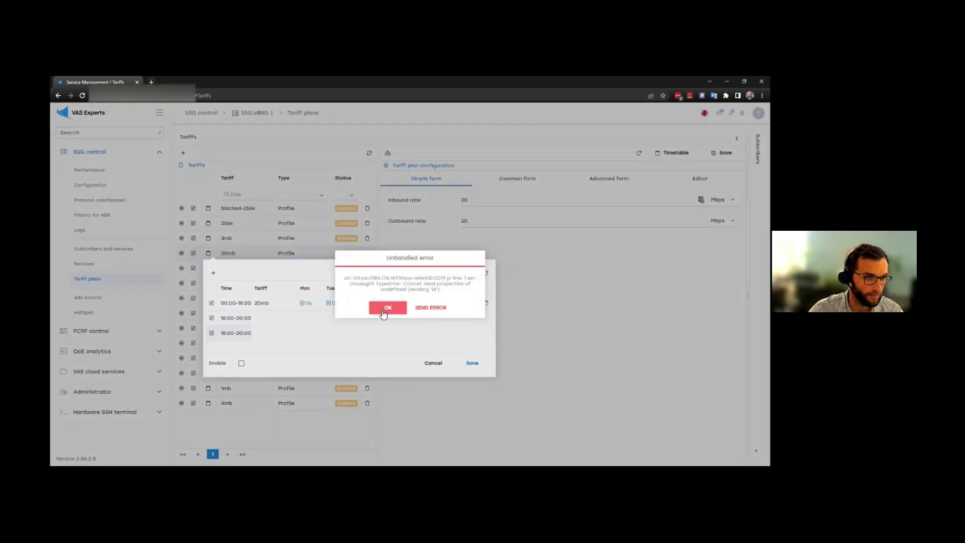
{"action": "left_click", "coordinate": [386, 308]}
{"action": "left_click", "coordinate": [212, 319]}
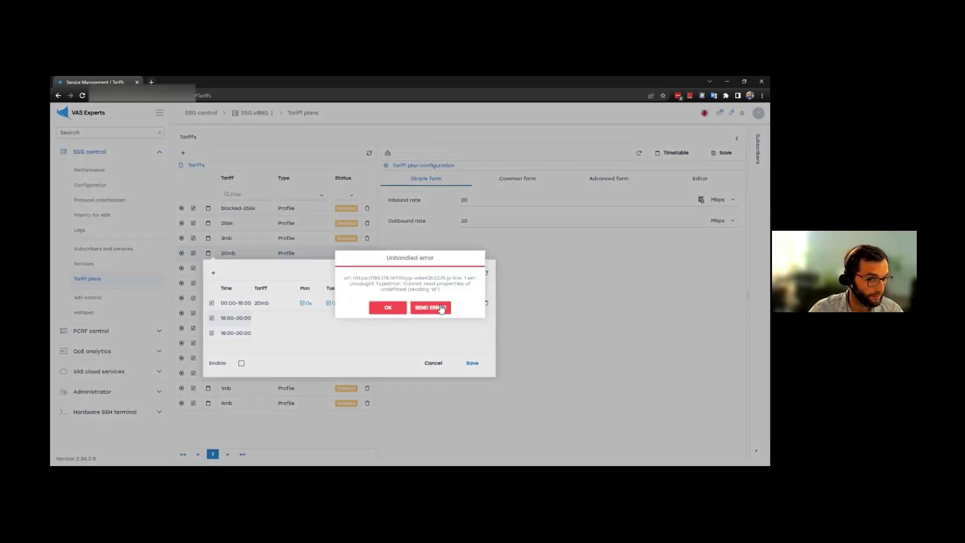
{"action": "left_click", "coordinate": [434, 308]}
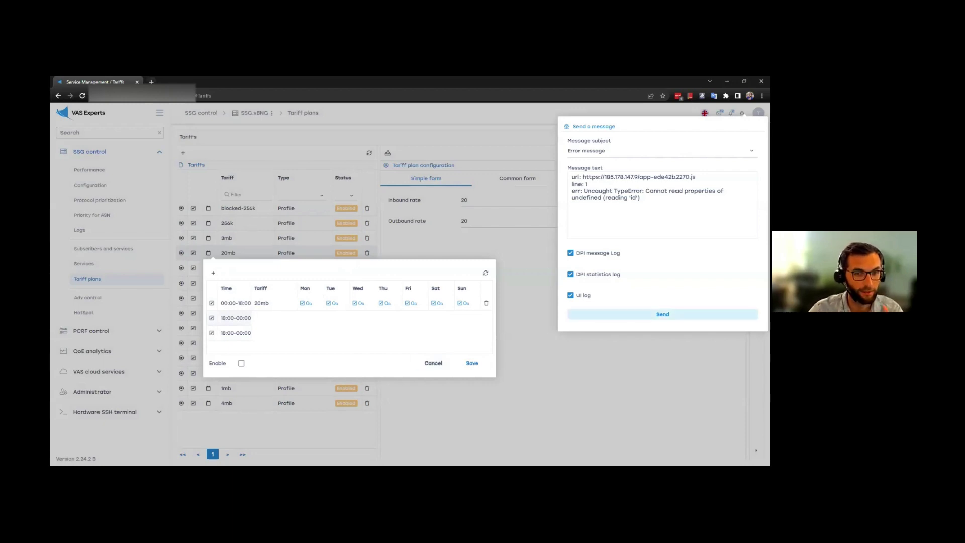
{"action": "left_click", "coordinate": [663, 314]}
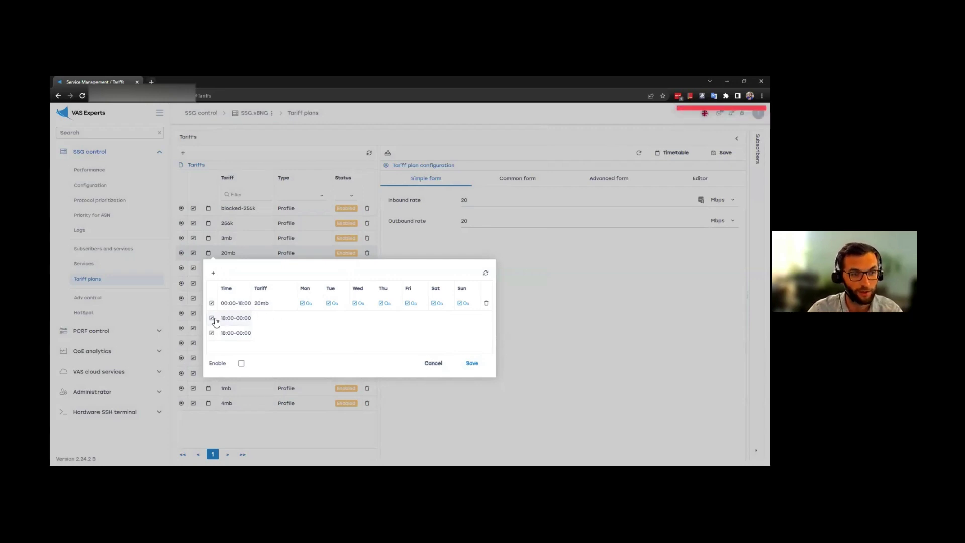
- Discard the unsaved schedule of the 20mb tariff and leave its name and code unedited
{"action": "left_click", "coordinate": [433, 362]}
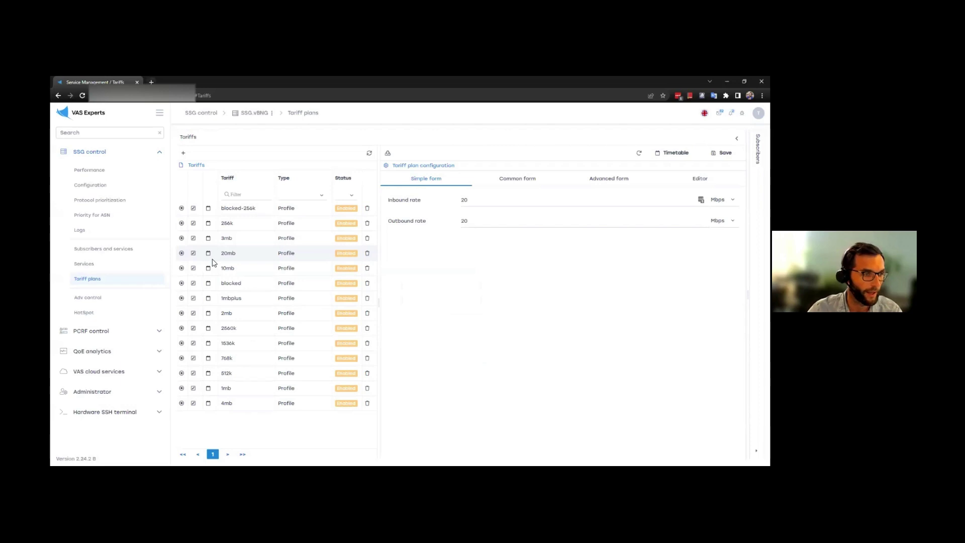
{"action": "left_click", "coordinate": [194, 254]}
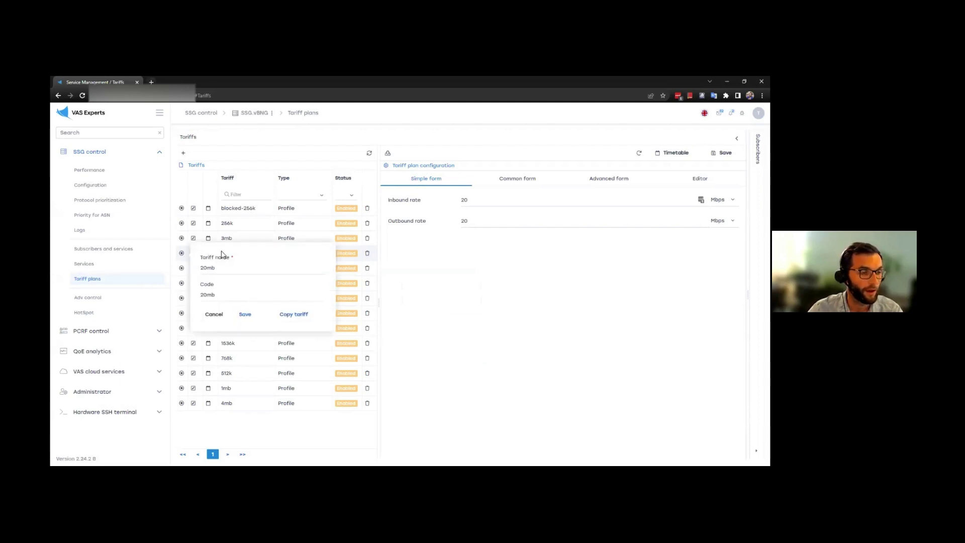
{"action": "left_click", "coordinate": [214, 314]}
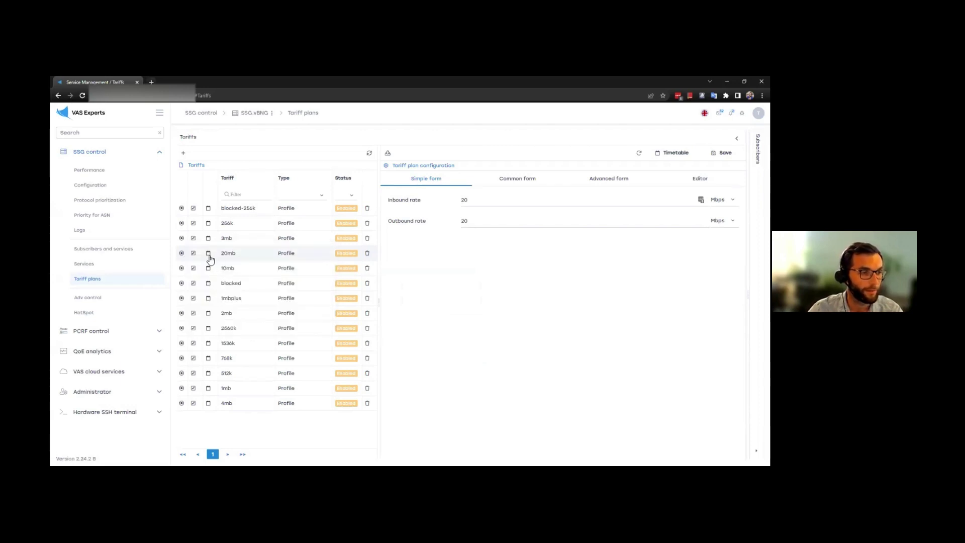
- Add a schedule entry to the 20mb tariff from 18:00 to 23:00 on all days, applying tariff 10mb
{"action": "left_click", "coordinate": [210, 257]}
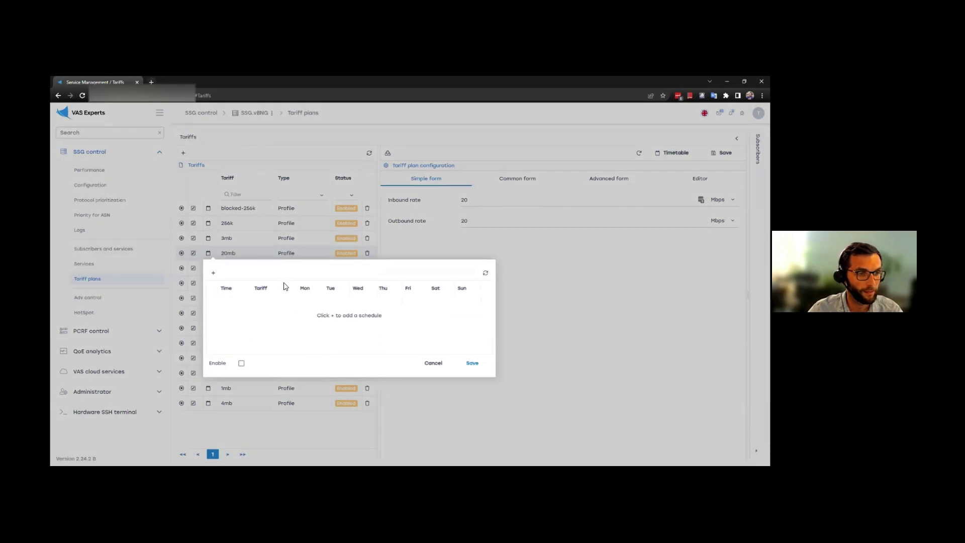
{"action": "left_click", "coordinate": [213, 274]}
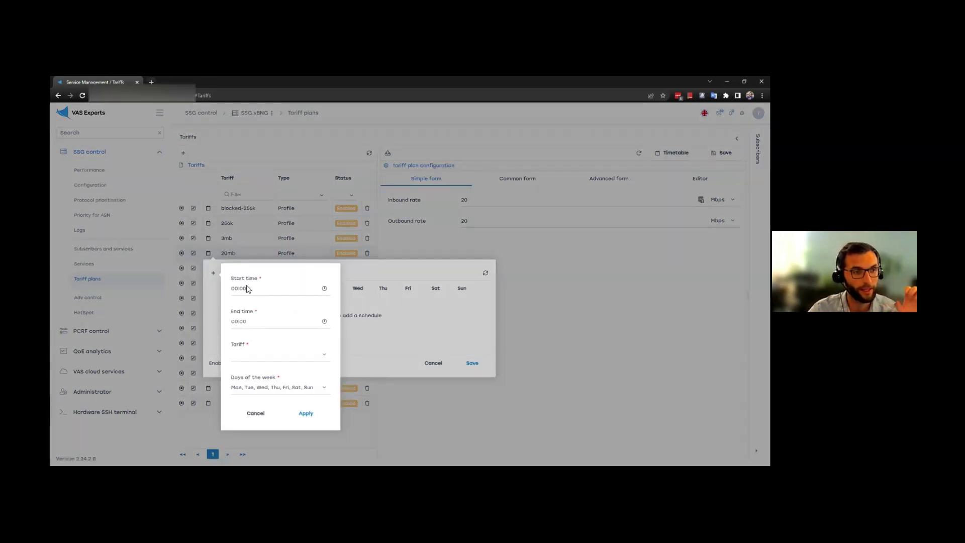
{"action": "left_click", "coordinate": [247, 291]}
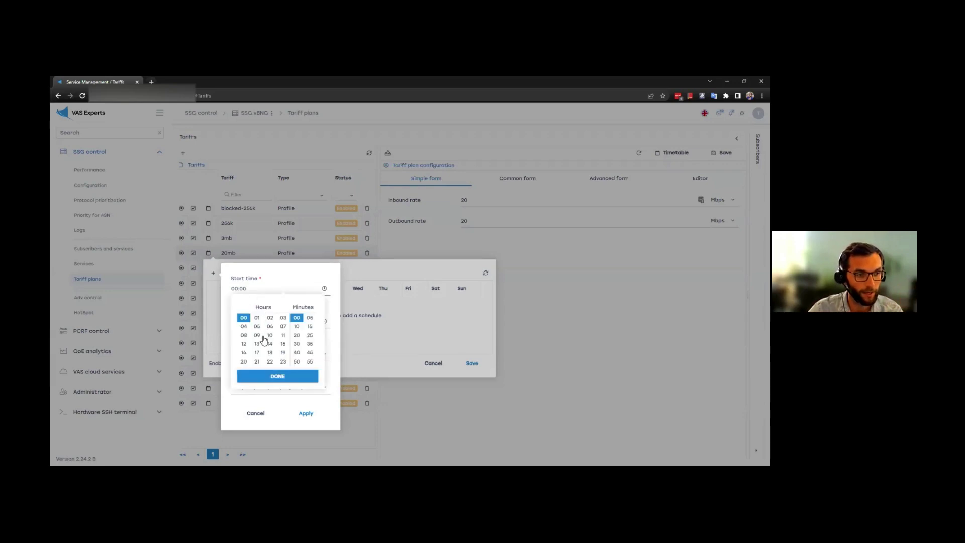
{"action": "left_click", "coordinate": [270, 353]}
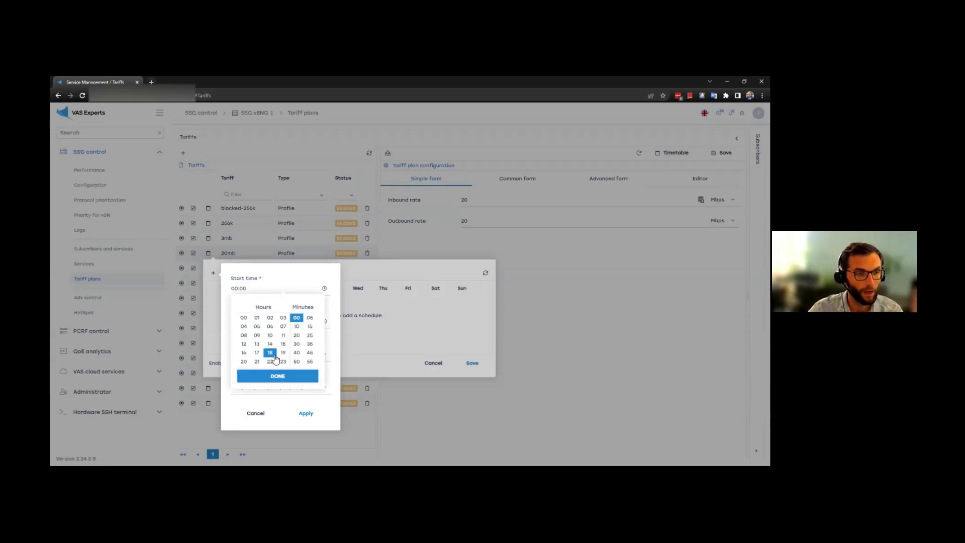
{"action": "left_click", "coordinate": [277, 376]}
{"action": "left_click", "coordinate": [267, 326]}
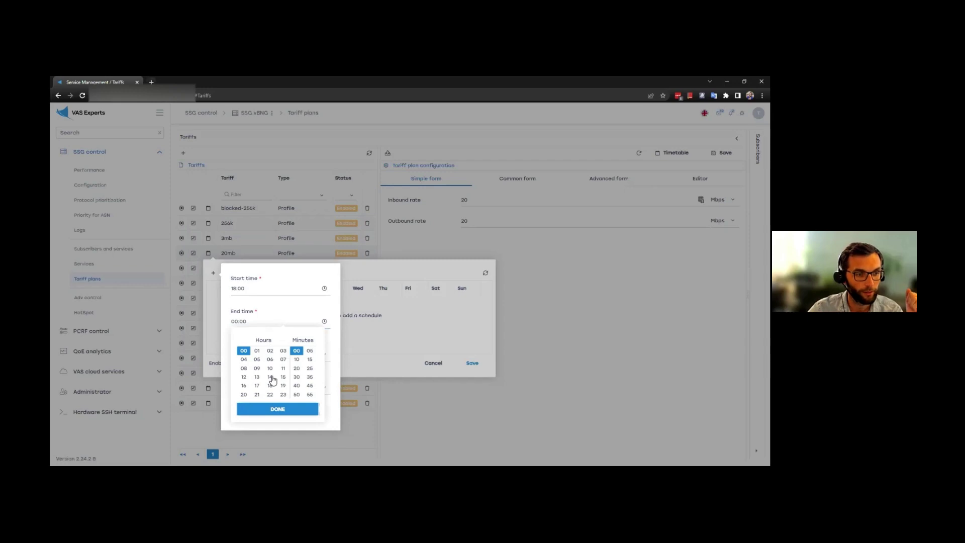
{"action": "left_click", "coordinate": [283, 395]}
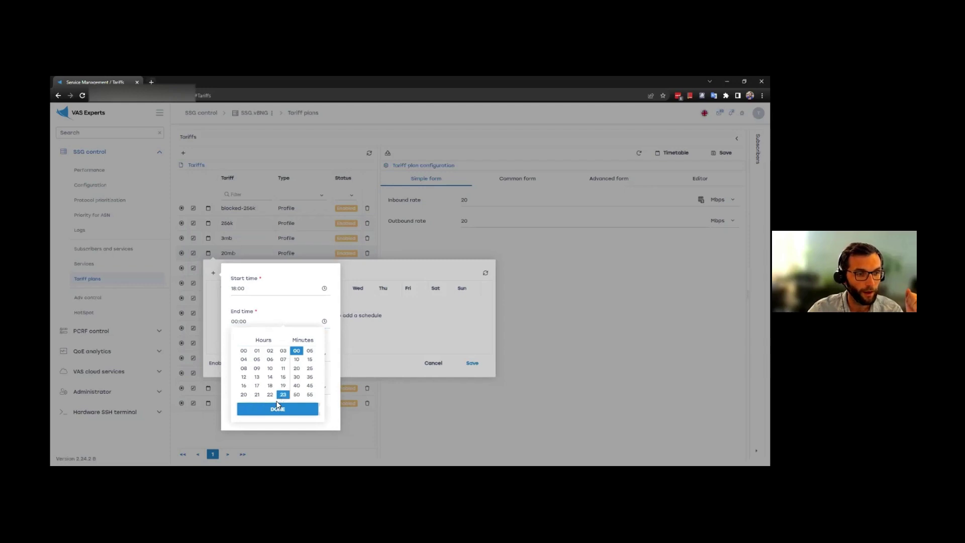
{"action": "left_click", "coordinate": [277, 410]}
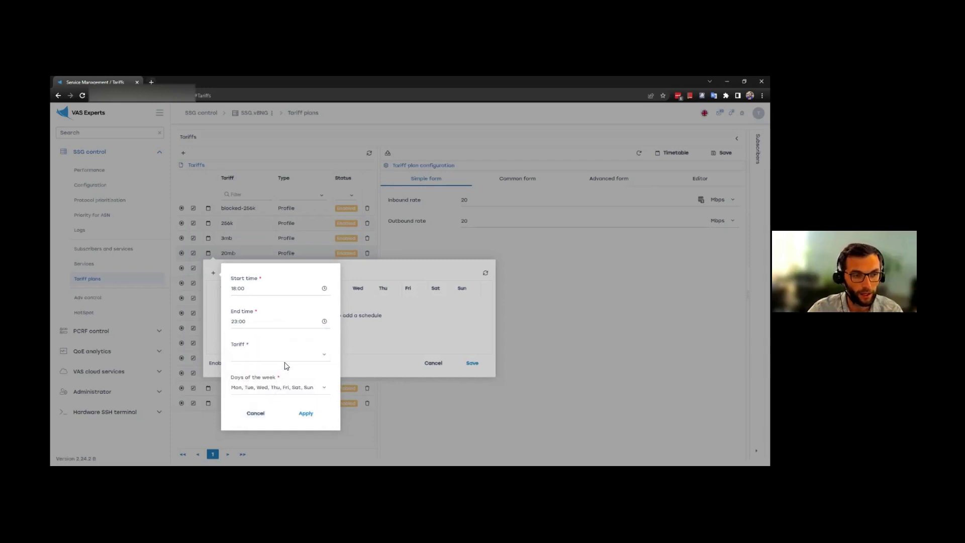
{"action": "left_click", "coordinate": [287, 361]}
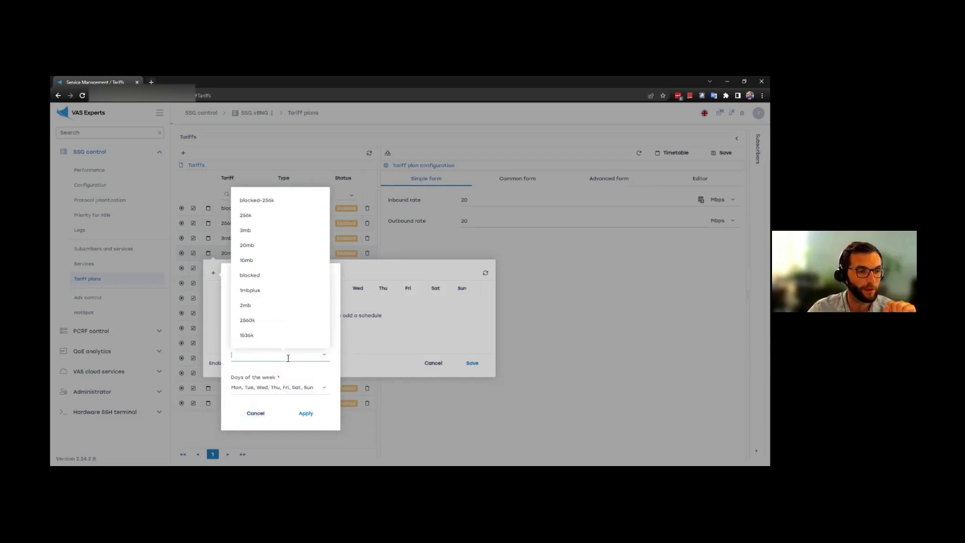
{"action": "left_click", "coordinate": [283, 260]}
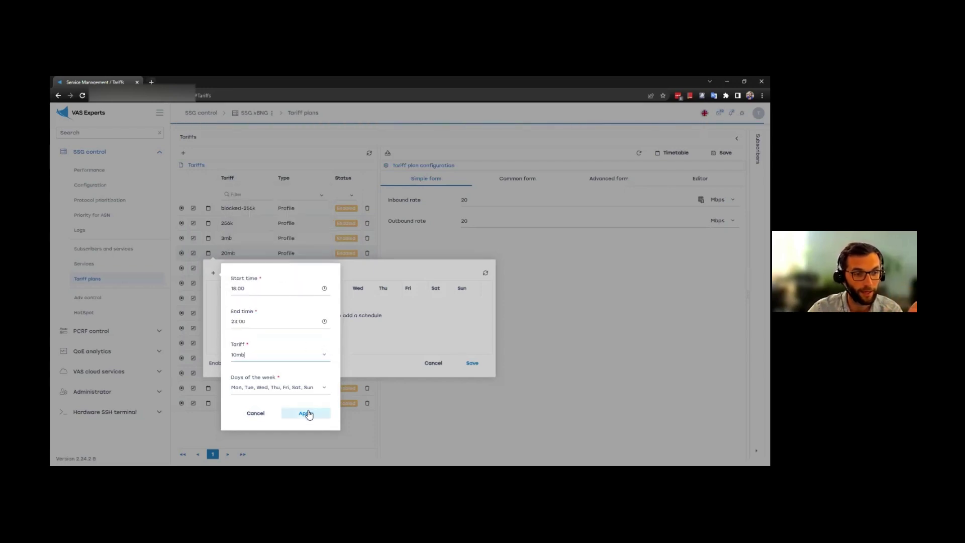
{"action": "left_click", "coordinate": [306, 414]}
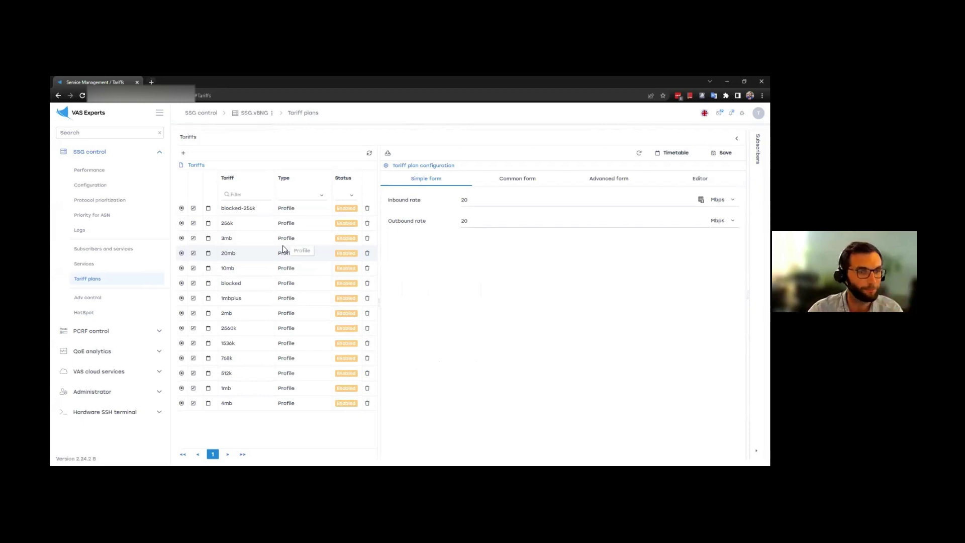
- Review the 20mb tariff's traffic classes in the common form, and examine the SSG protocol prioritization list
{"action": "left_click", "coordinate": [510, 181]}
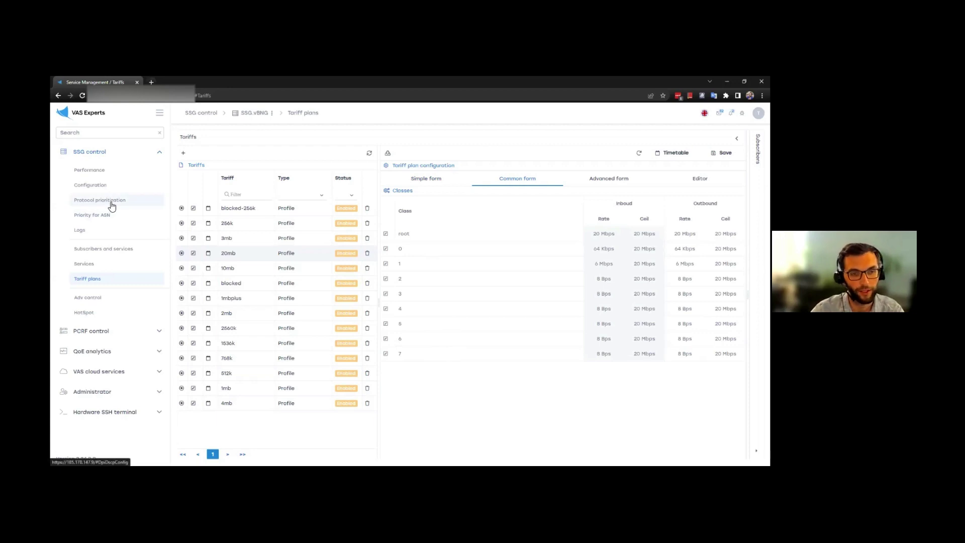
{"action": "left_click", "coordinate": [107, 185]}
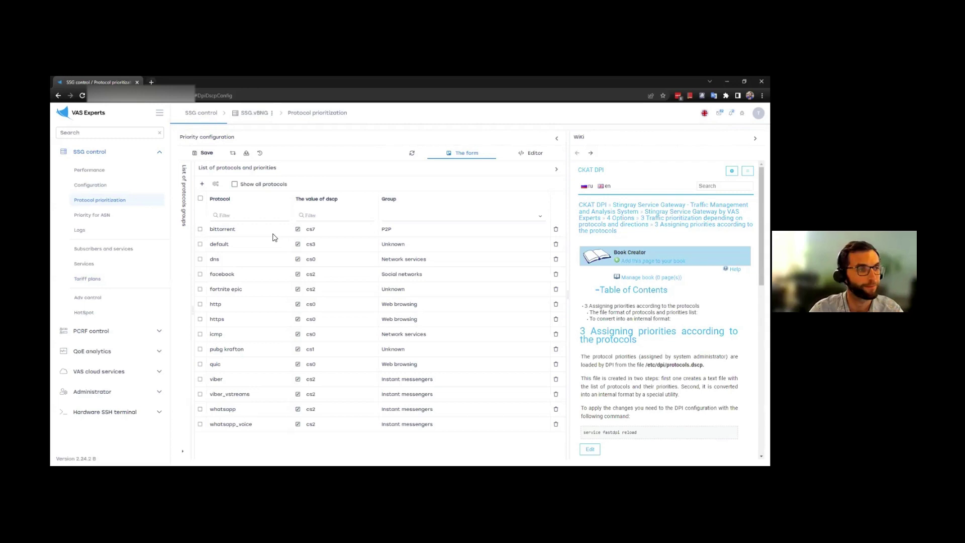
- Examine the SSG advertising and ad blocking service, and inspect both profiles of the black and white lists
{"action": "left_click", "coordinate": [145, 266]}
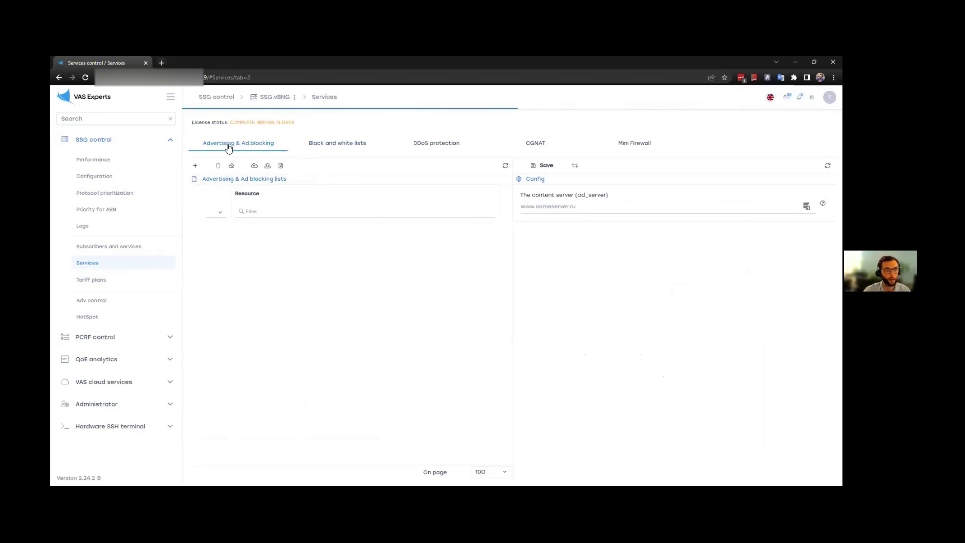
{"action": "left_click", "coordinate": [324, 146]}
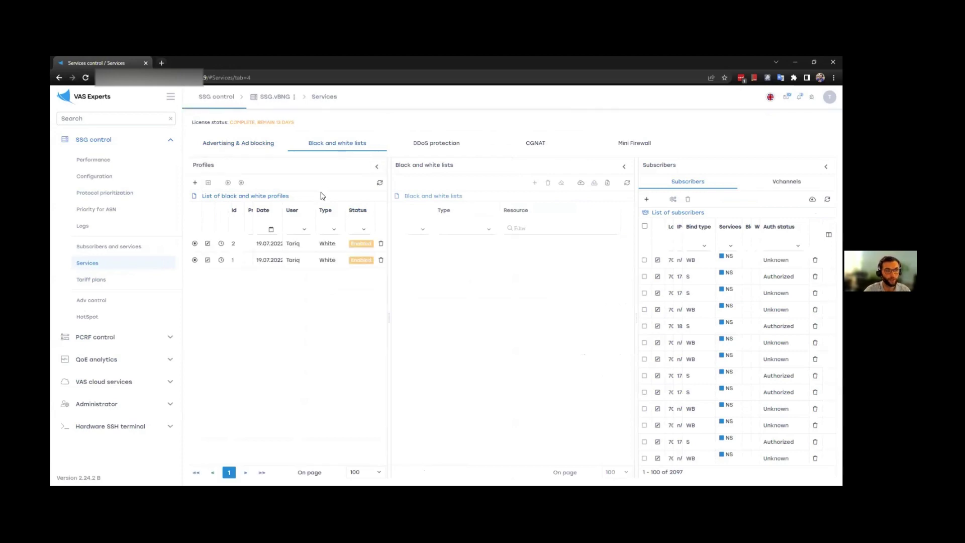
{"action": "left_click", "coordinate": [276, 245]}
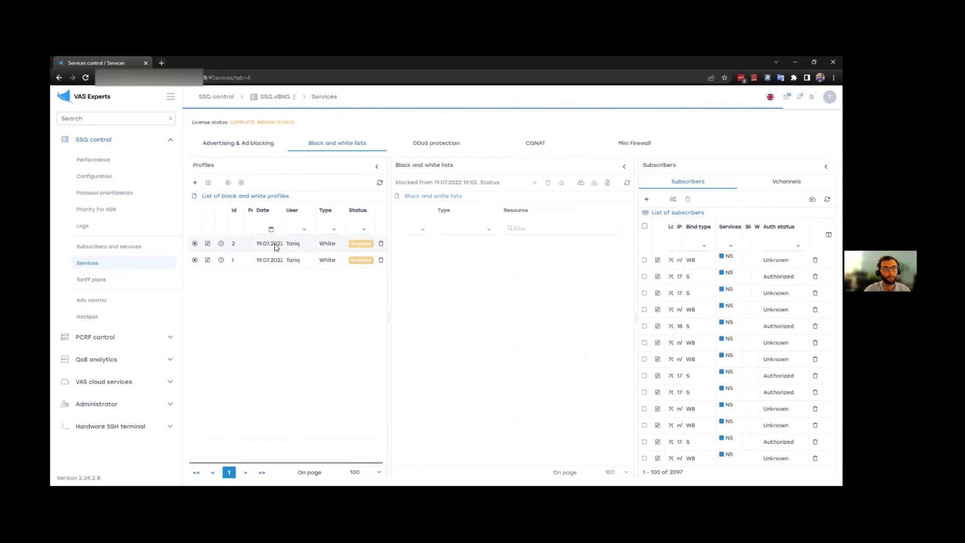
{"action": "left_click", "coordinate": [269, 263]}
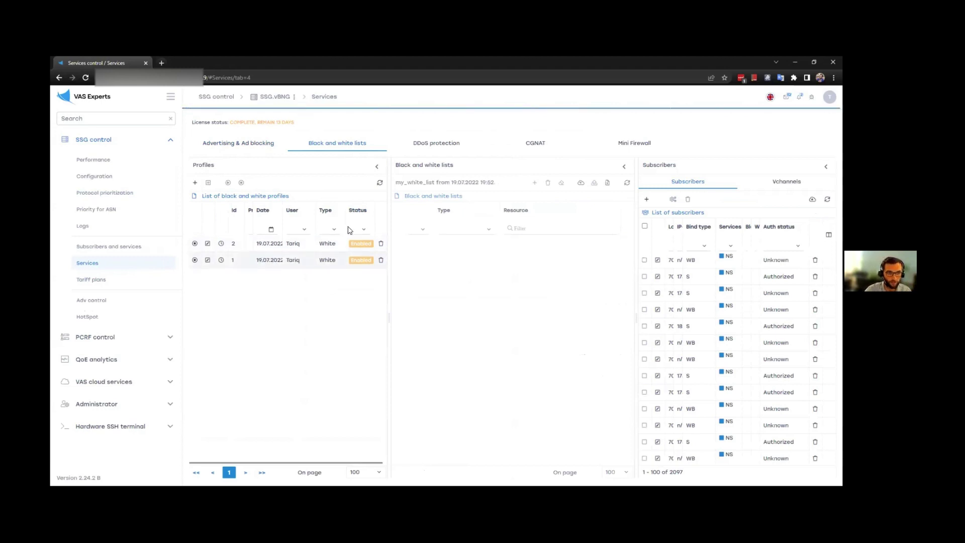
- Examine the profiles and subscribers of the DDoS protection, Mini Firewall and CGNAT services
{"action": "left_click", "coordinate": [439, 144]}
{"action": "left_click", "coordinate": [525, 146]}
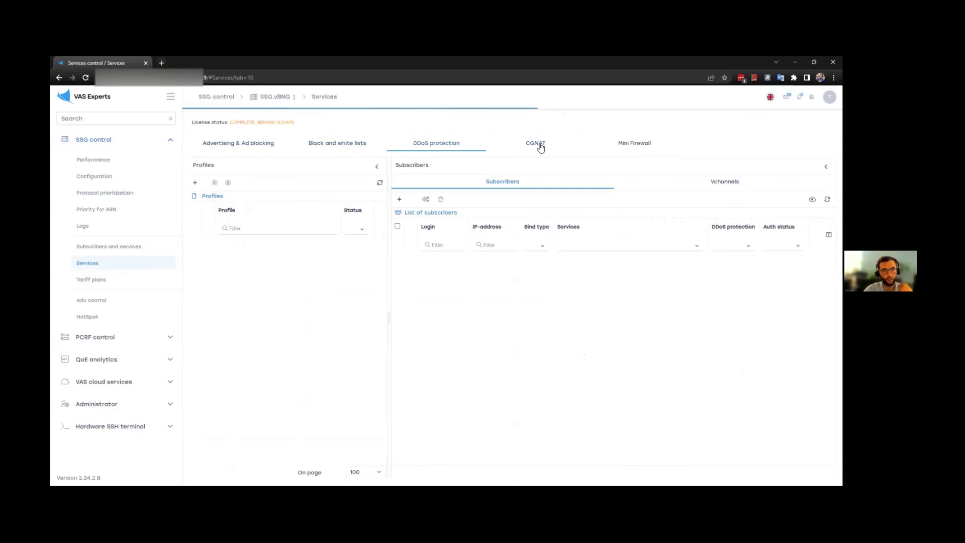
{"action": "left_click", "coordinate": [636, 146]}
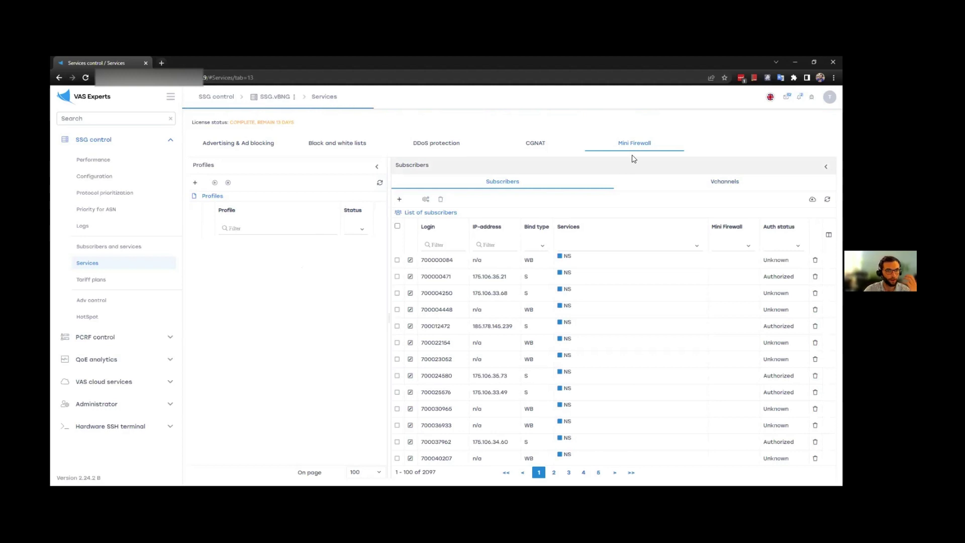
{"action": "left_click", "coordinate": [536, 146]}
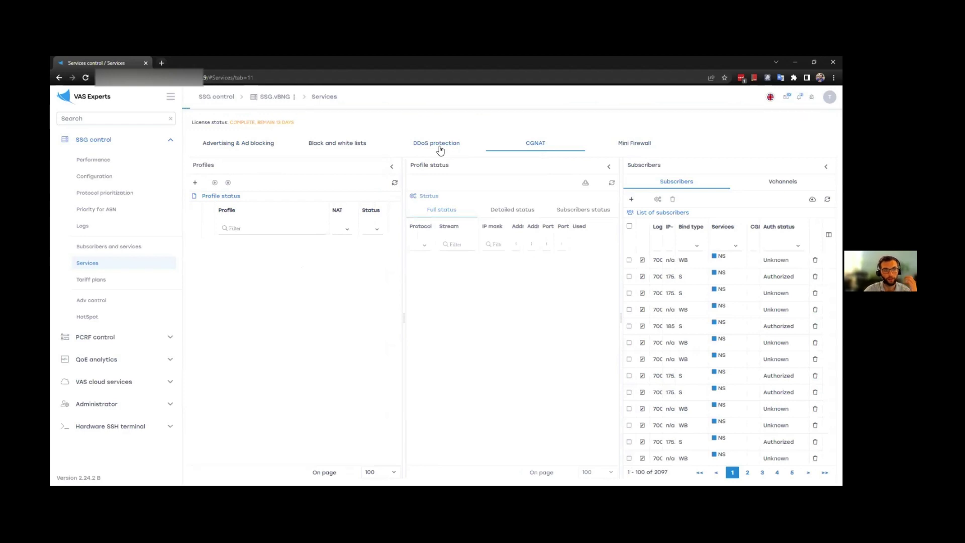
- View the log files and the configuration under PCRF control
{"action": "left_click", "coordinate": [147, 342]}
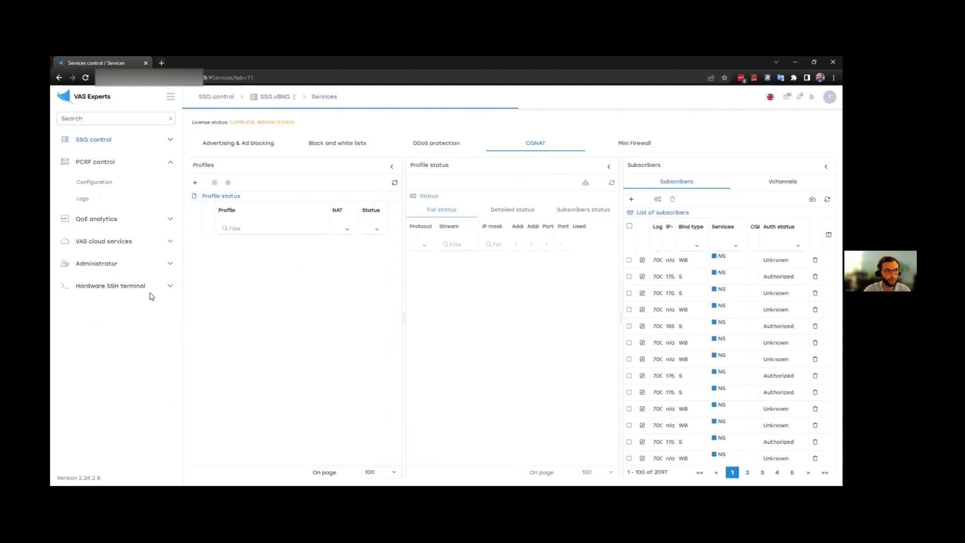
{"action": "left_click", "coordinate": [121, 205]}
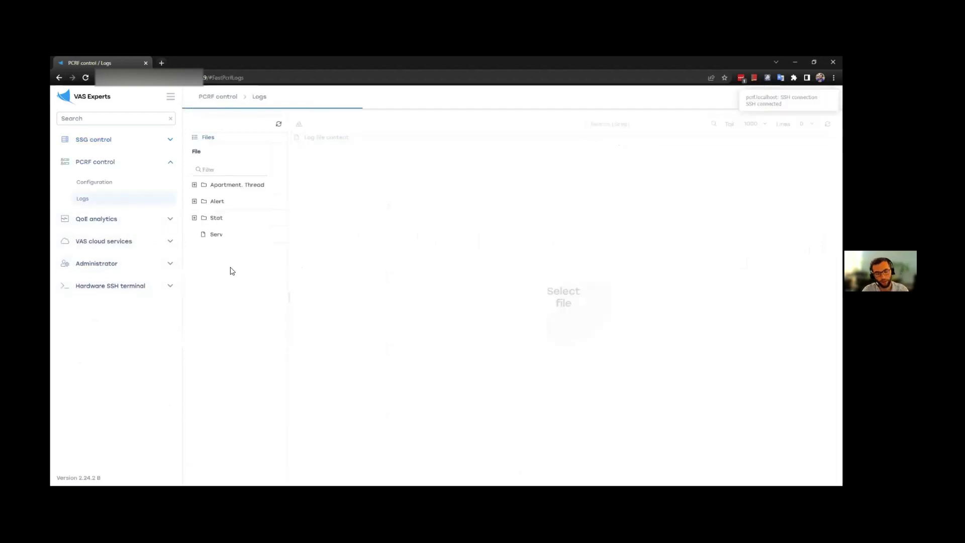
{"action": "left_click", "coordinate": [105, 185]}
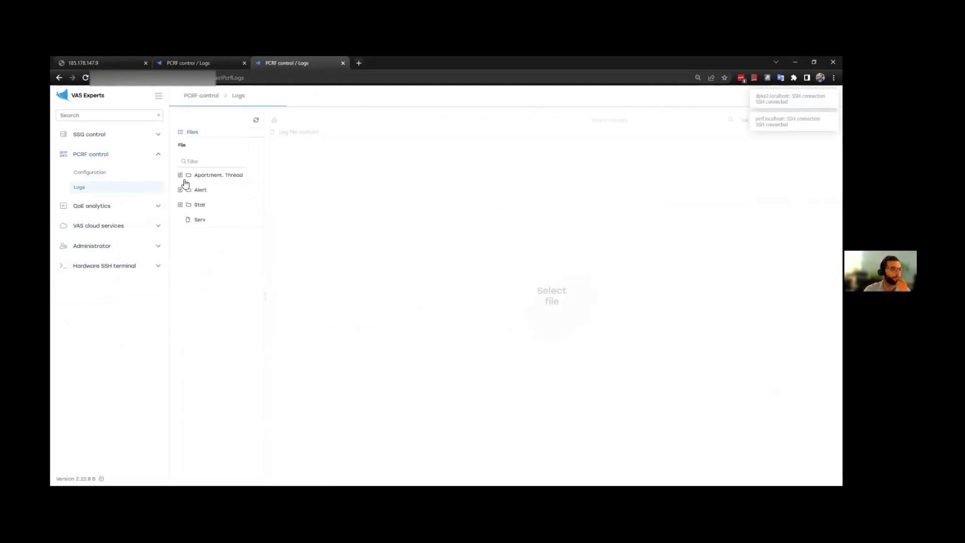
- Open fastpcrf_ap2.log from the Apartment. Thread folder in the PCRF logs, and highlight the lines of one Access-Request packet
{"action": "left_click", "coordinate": [181, 175]}
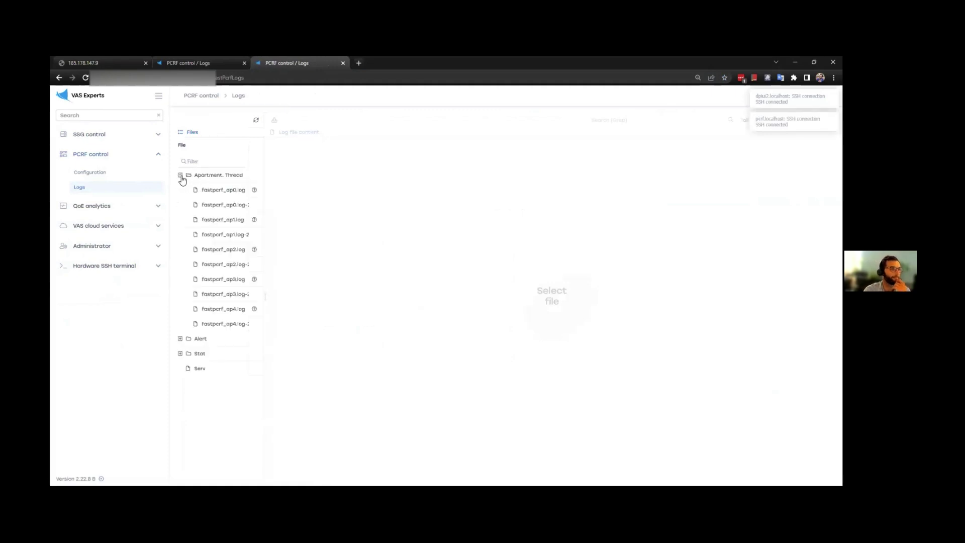
{"action": "left_click", "coordinate": [238, 251]}
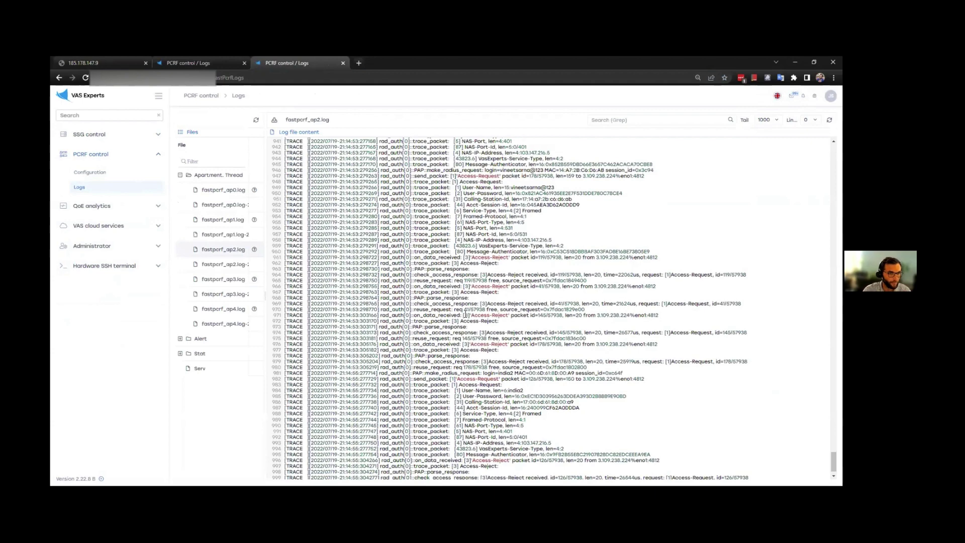
{"action": "scroll", "coordinate": [465, 315], "scroll_direction": "up", "scroll_amount": 1}
{"action": "scroll", "coordinate": [465, 315], "scroll_direction": "up", "scroll_amount": 2}
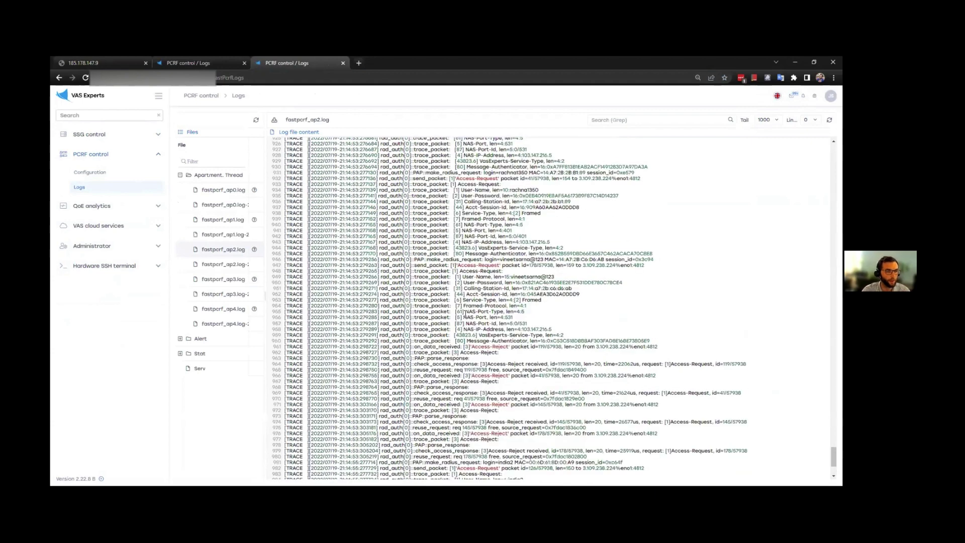
{"action": "scroll", "coordinate": [466, 315], "scroll_direction": "up", "scroll_amount": 1}
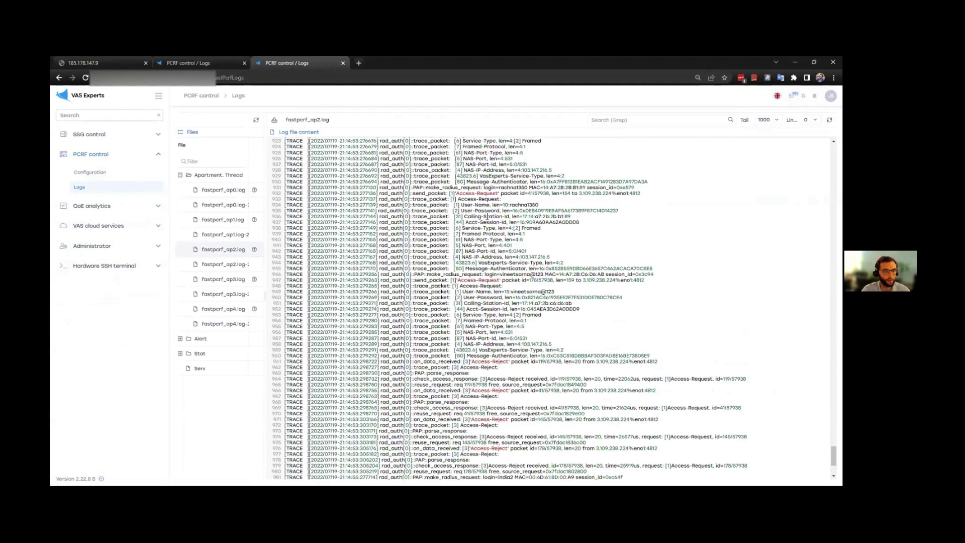
{"action": "left_click_drag", "start_coordinate": [285, 193], "coordinate": [669, 271]}
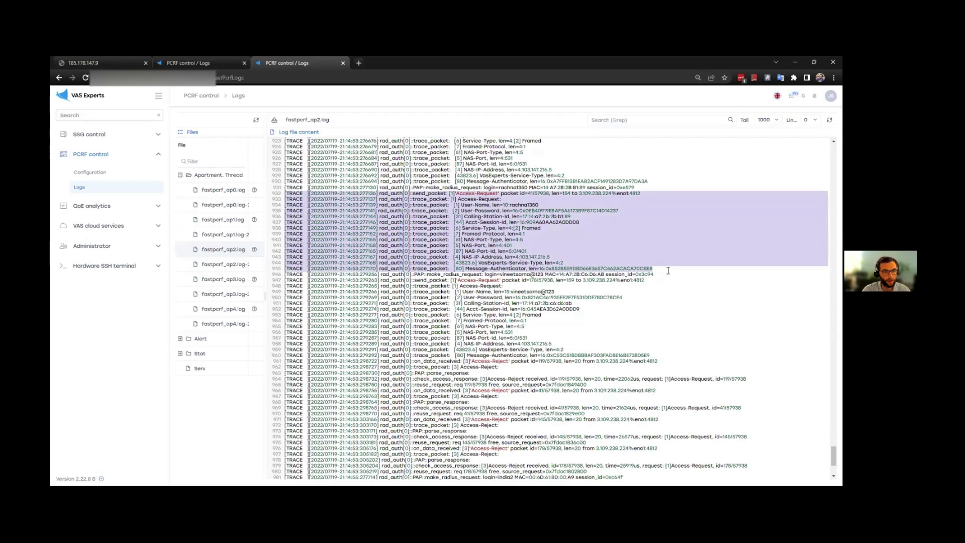
- Find an accepted request earlier in fastpcrf_ap2.log, and highlight its Access-Request lines and the matching Access-Accept lines
{"action": "scroll", "coordinate": [649, 258], "scroll_direction": "up", "scroll_amount": 1}
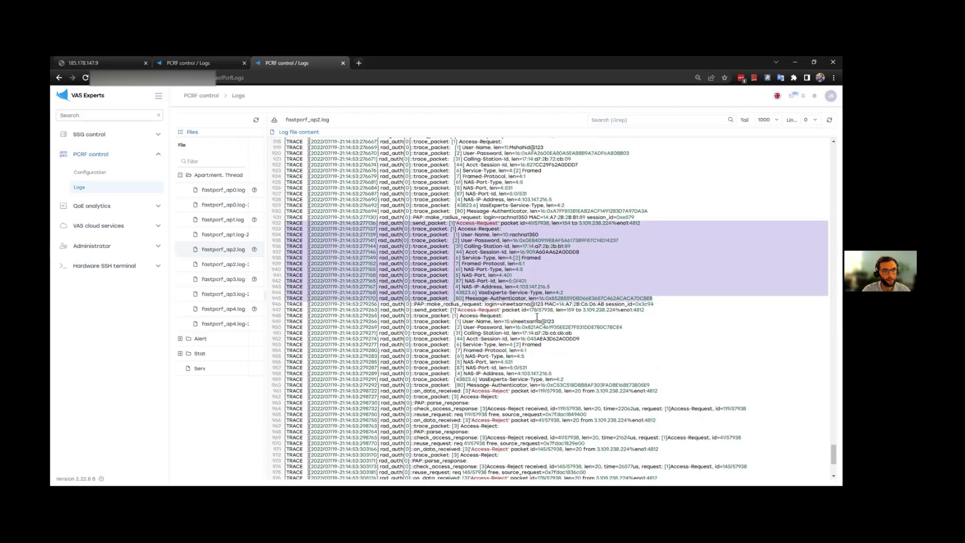
{"action": "scroll", "coordinate": [531, 312], "scroll_direction": "up", "scroll_amount": 5}
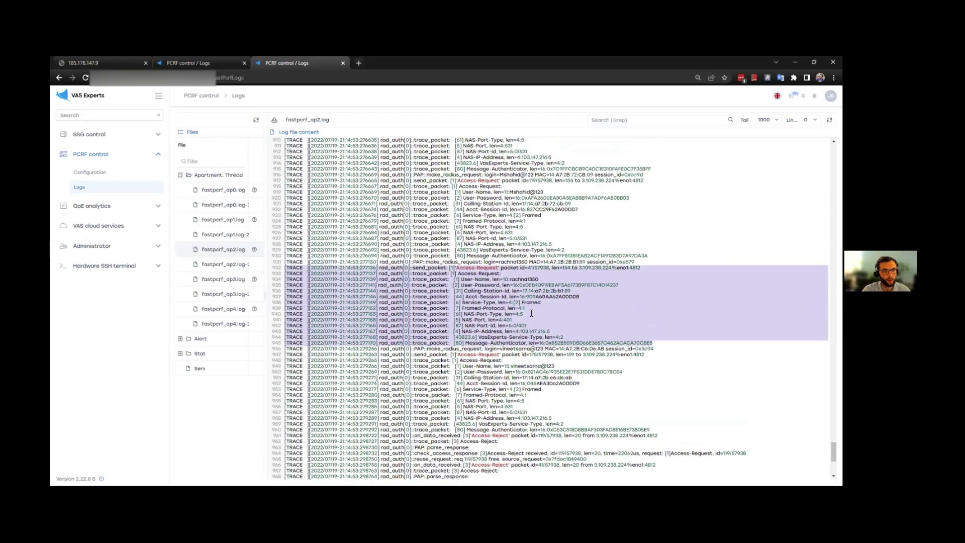
{"action": "scroll", "coordinate": [532, 313], "scroll_direction": "up", "scroll_amount": 5}
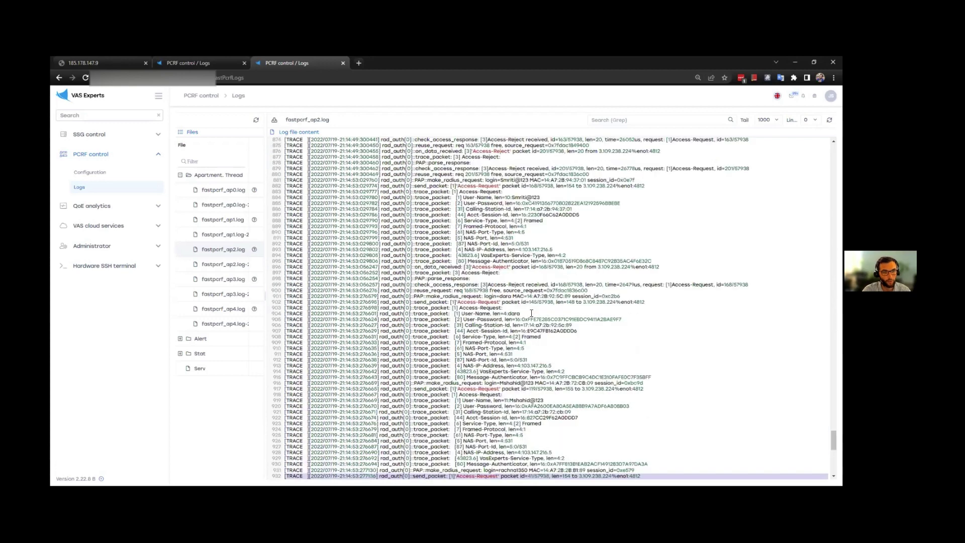
{"action": "scroll", "coordinate": [532, 312], "scroll_direction": "up", "scroll_amount": 10}
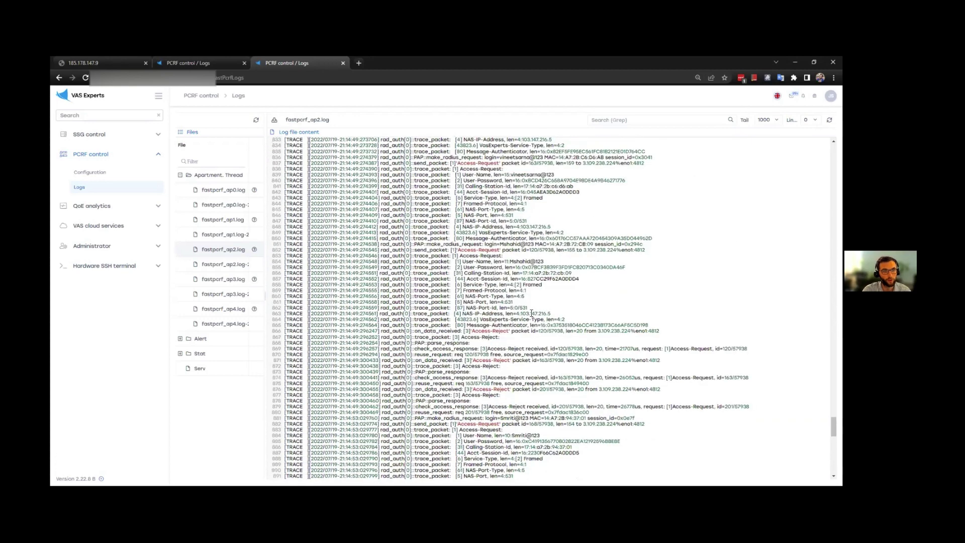
{"action": "scroll", "coordinate": [531, 313], "scroll_direction": "up", "scroll_amount": 3}
{"action": "scroll", "coordinate": [531, 312], "scroll_direction": "up", "scroll_amount": 5}
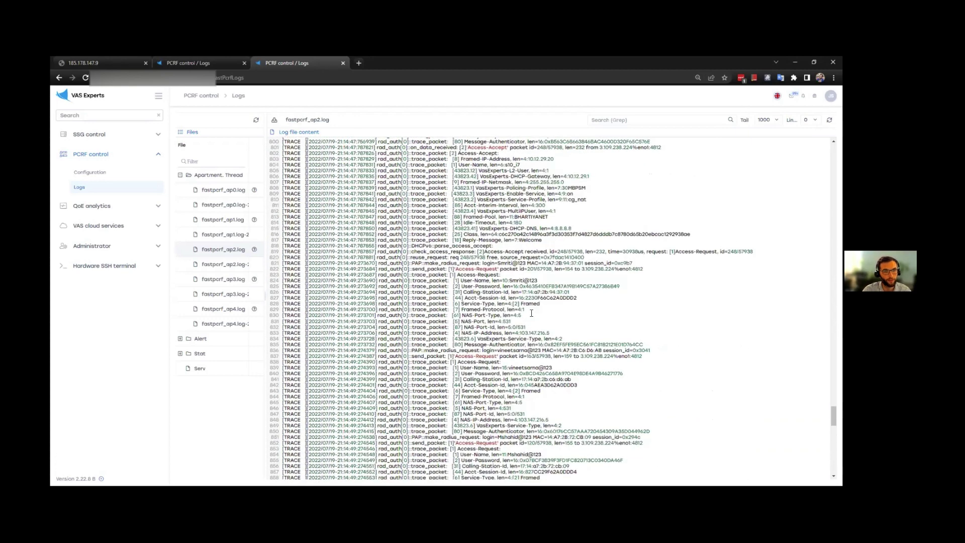
{"action": "scroll", "coordinate": [484, 258], "scroll_direction": "up", "scroll_amount": 4}
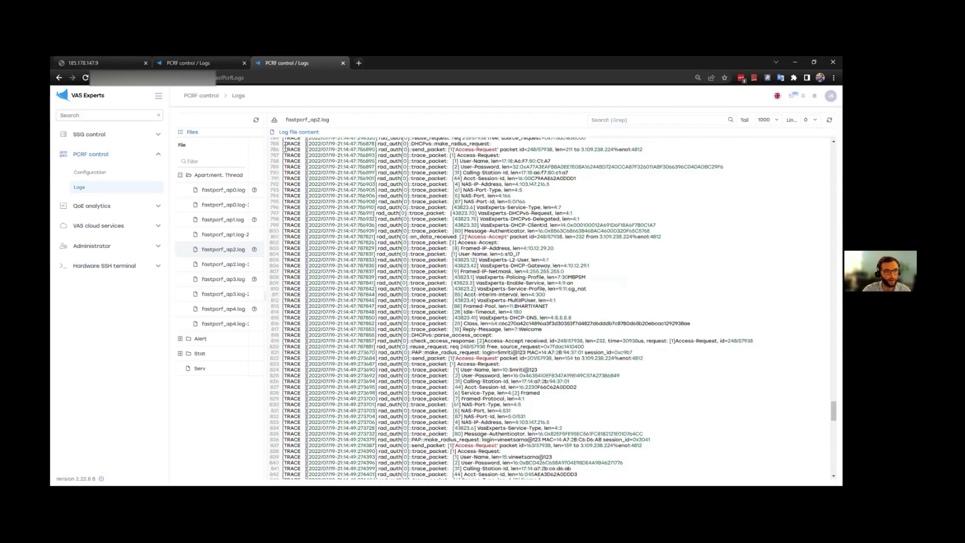
{"action": "left_click_drag", "start_coordinate": [283, 150], "coordinate": [706, 245]}
{"action": "scroll", "coordinate": [702, 234], "scroll_direction": "up", "scroll_amount": 1}
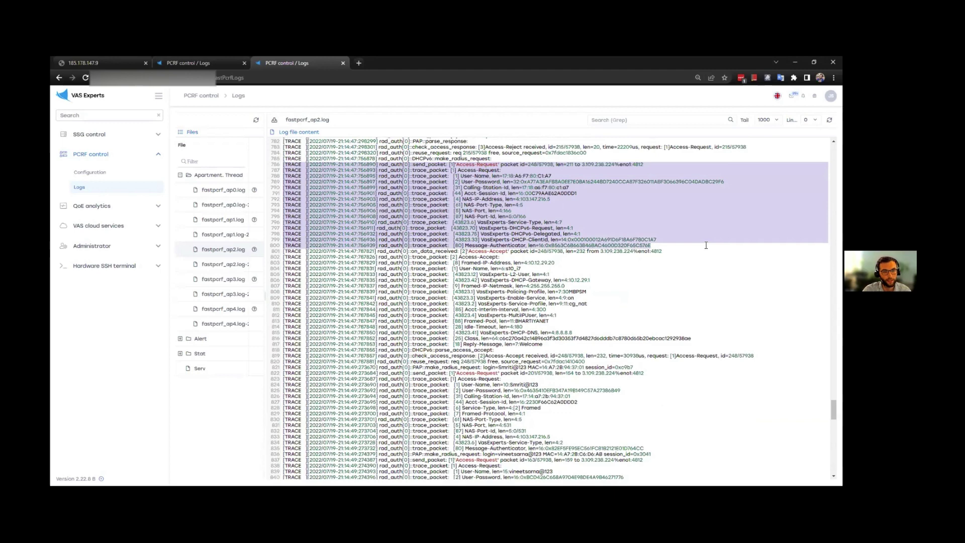
{"action": "left_click_drag", "start_coordinate": [285, 251], "coordinate": [638, 348]}
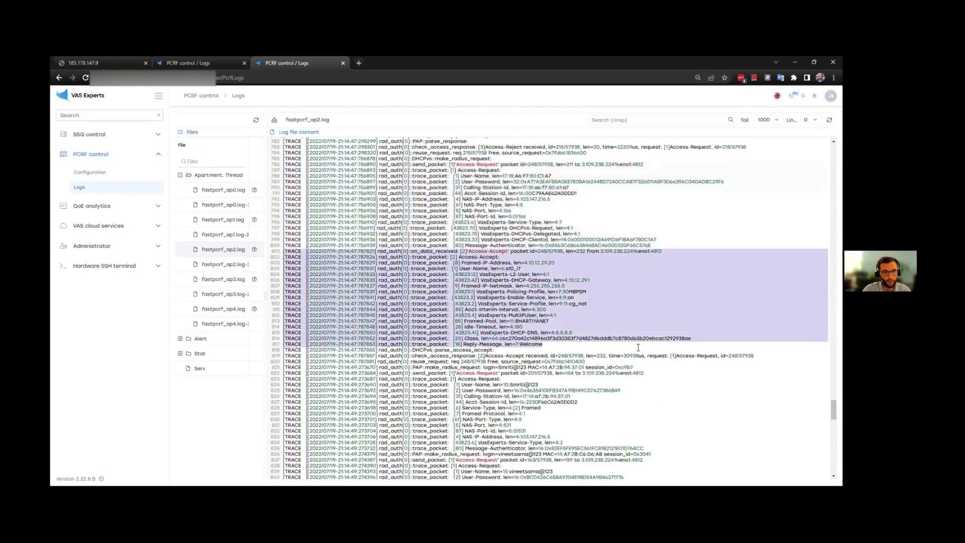
- Highlight the VasExperts-Policing-Profile, VasExperts-Enable-Service and VasExperts-Service-Profile lines of the Access-Accept packet one after another
{"action": "left_click", "coordinate": [607, 309]}
{"action": "left_click_drag", "start_coordinate": [598, 293], "coordinate": [444, 291]}
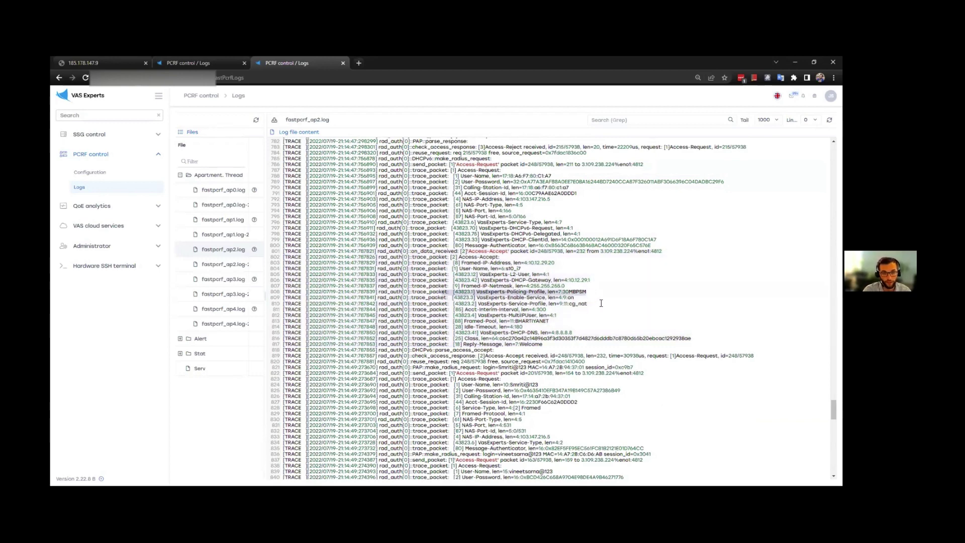
{"action": "left_click_drag", "start_coordinate": [596, 298], "coordinate": [458, 301]}
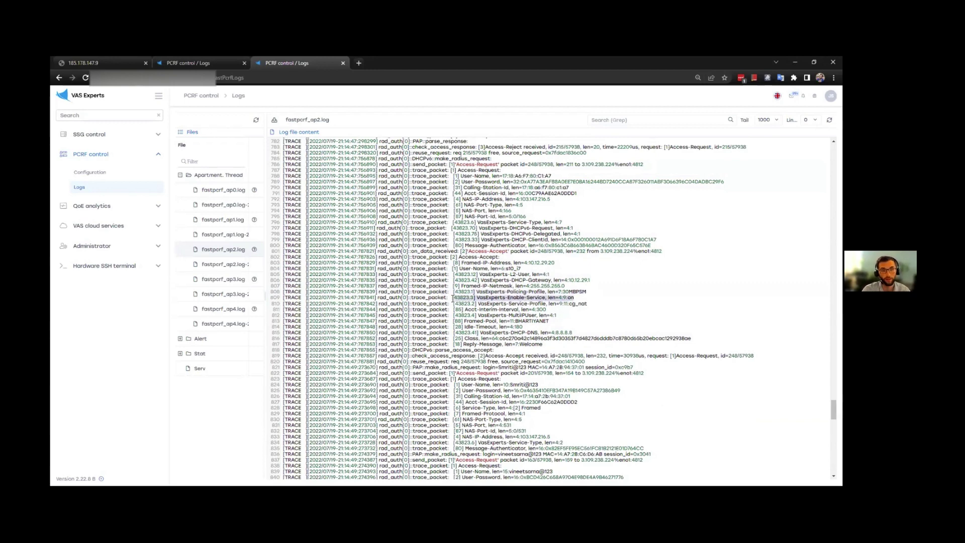
{"action": "left_click_drag", "start_coordinate": [593, 304], "coordinate": [453, 304]}
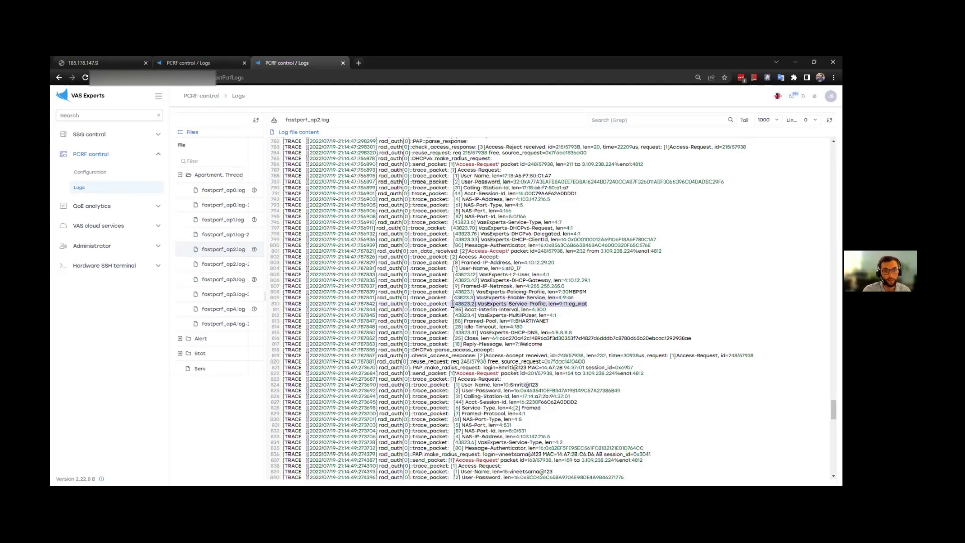